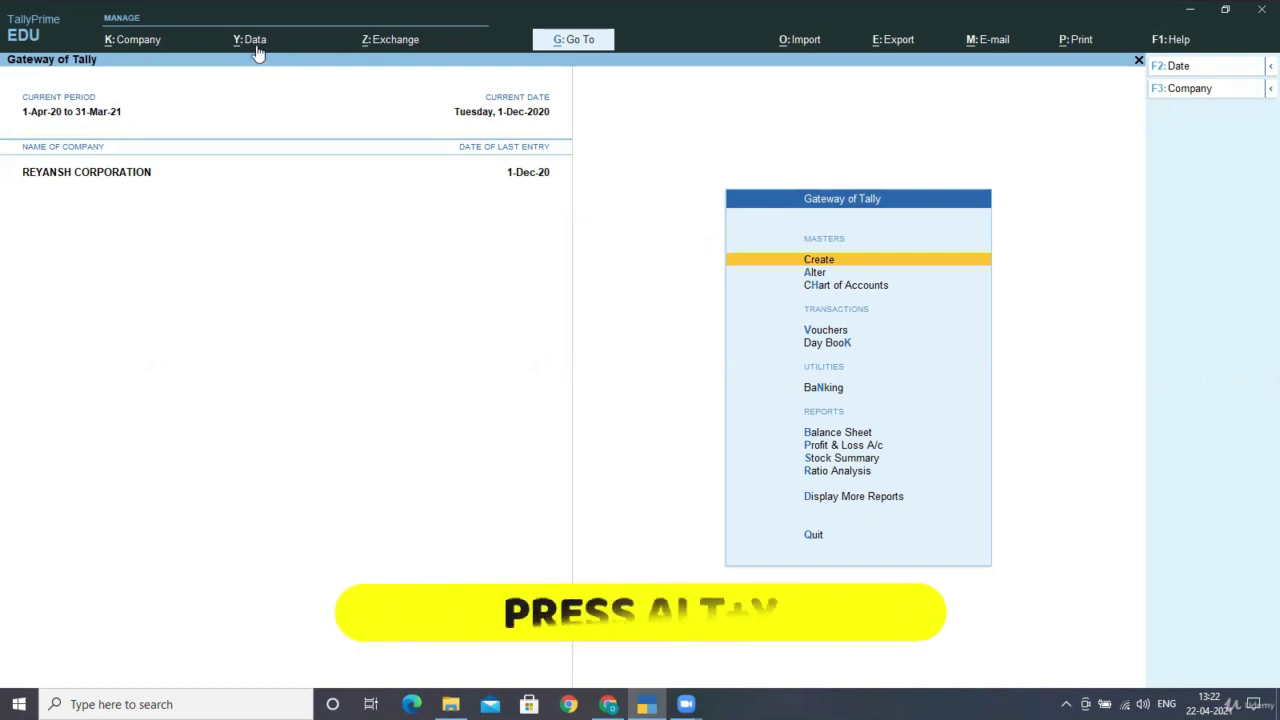
# Step: Show TallyPrime's Data Path settings for company data and backups, then bring up File Explorer
pyautogui.hotkey('alt', 'y')
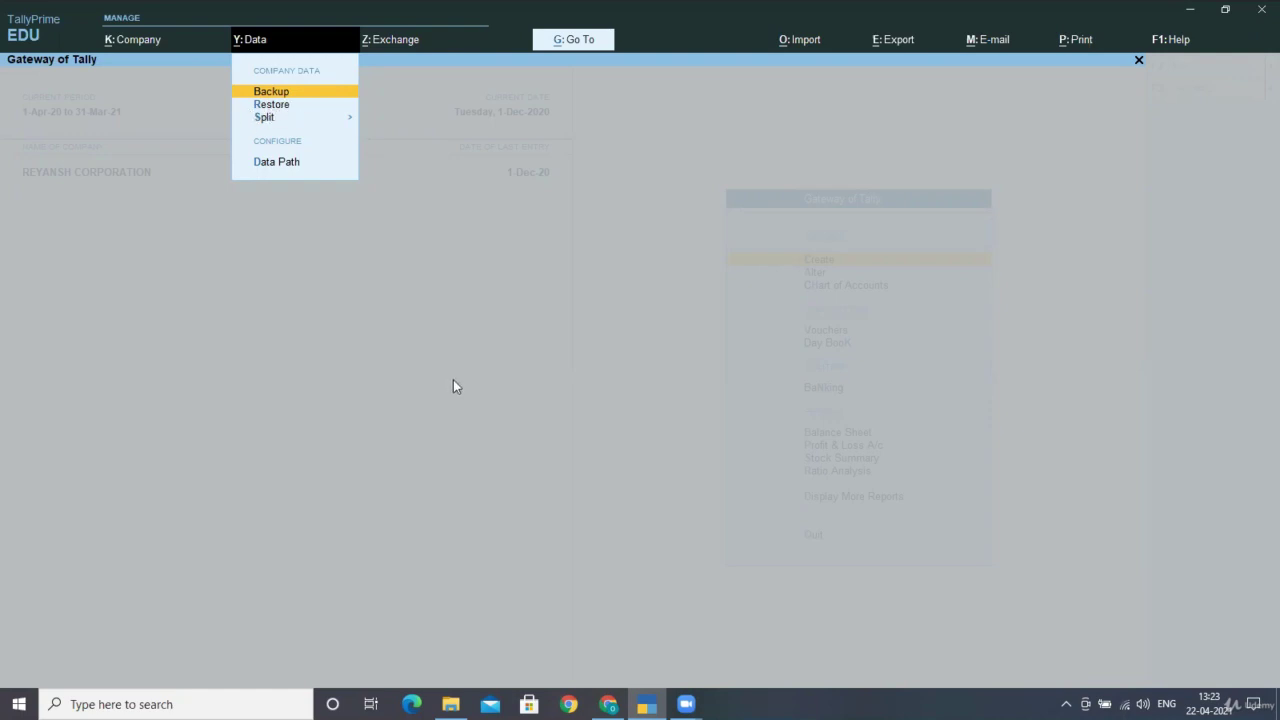
pyautogui.press('Escape')
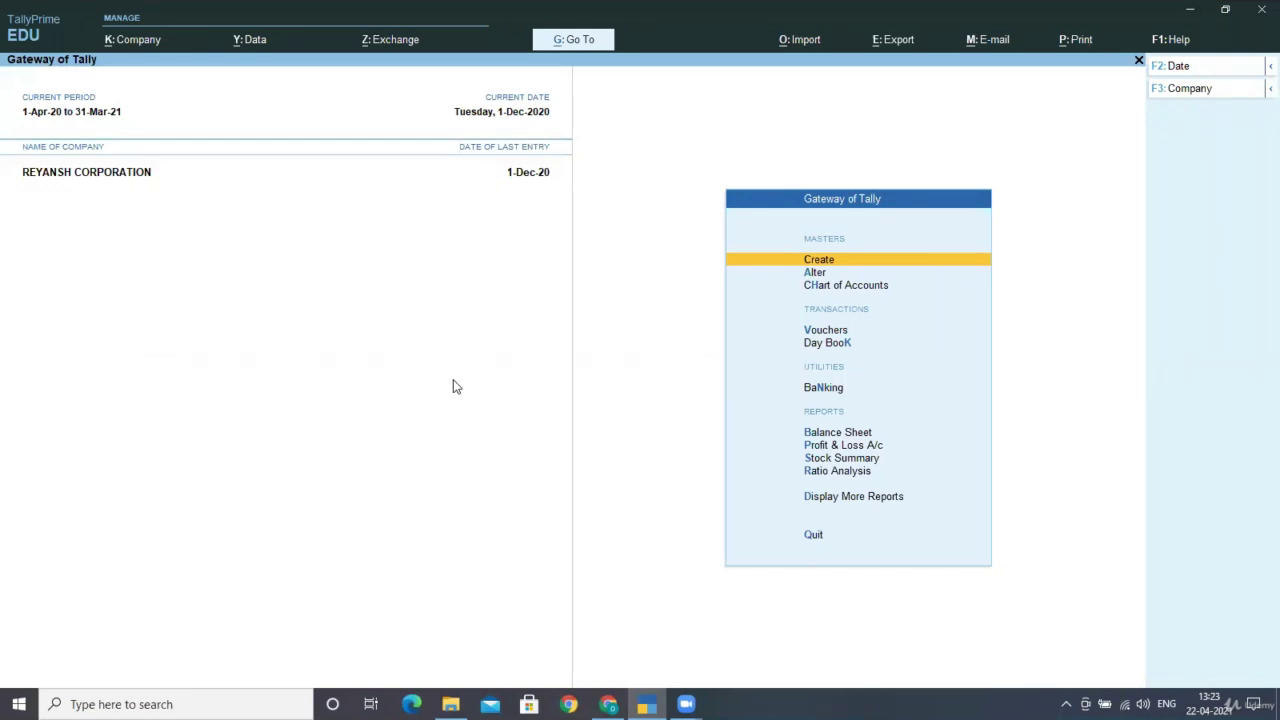
pyautogui.click(249, 45)
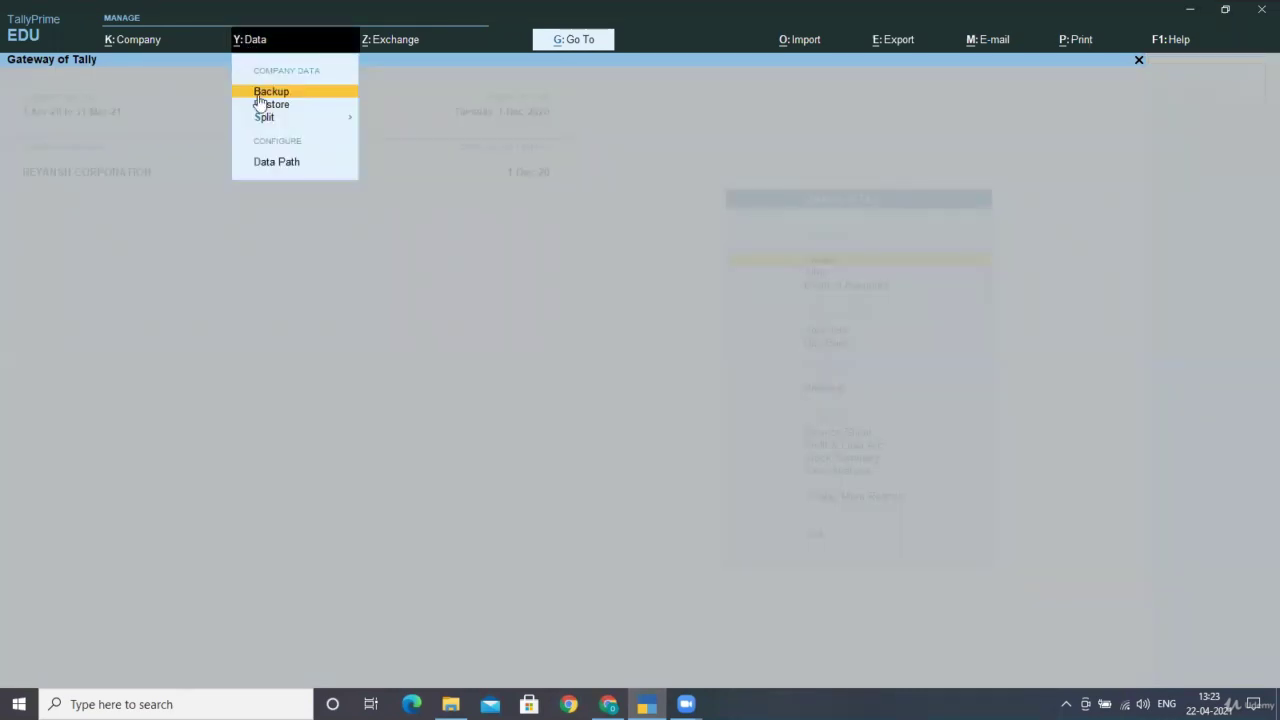
pyautogui.click(274, 163)
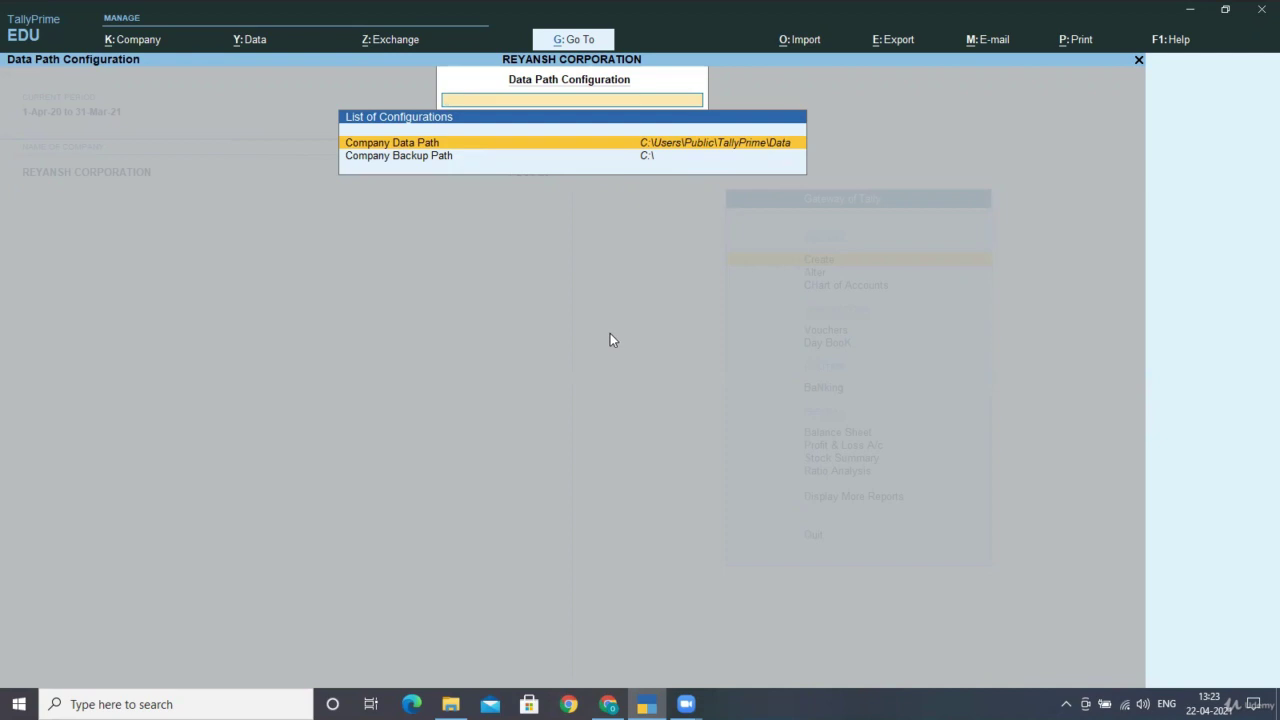
pyautogui.press('super+e')
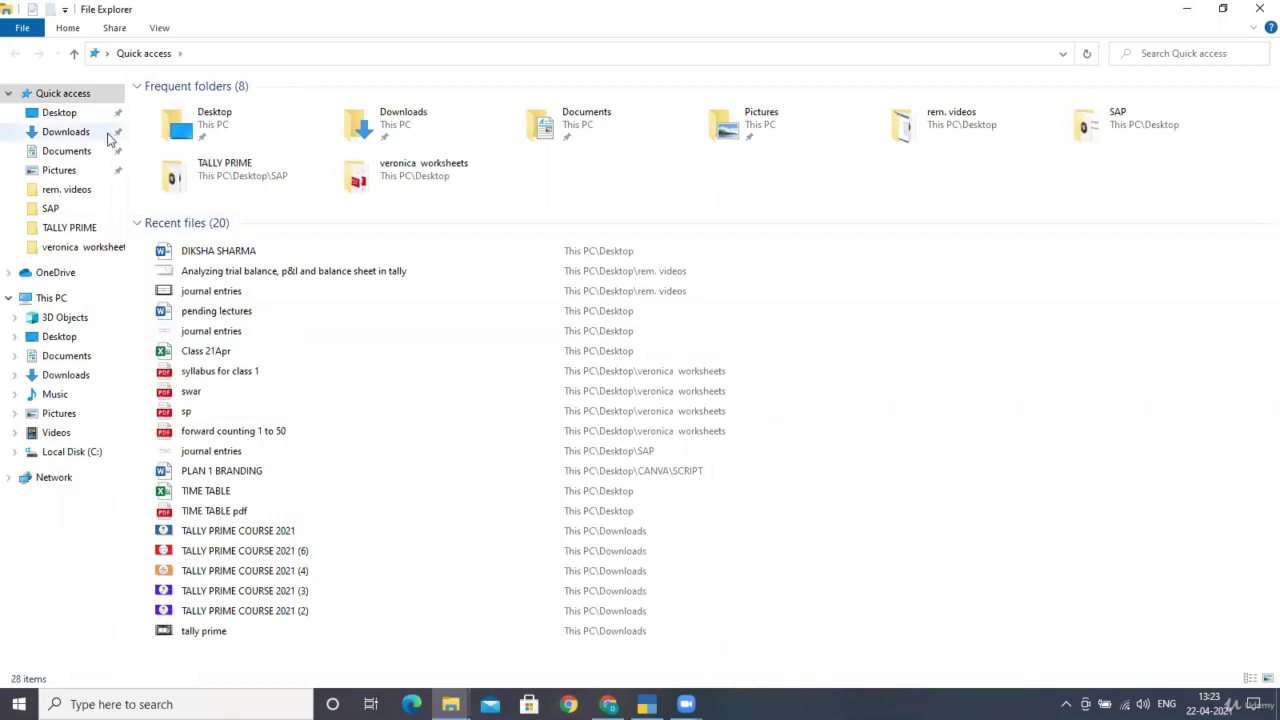
# Step: Open Local Disk (C:) from This PC, checking TallyPrime's company data path along the way
pyautogui.hotkey('alt', 'Tab')
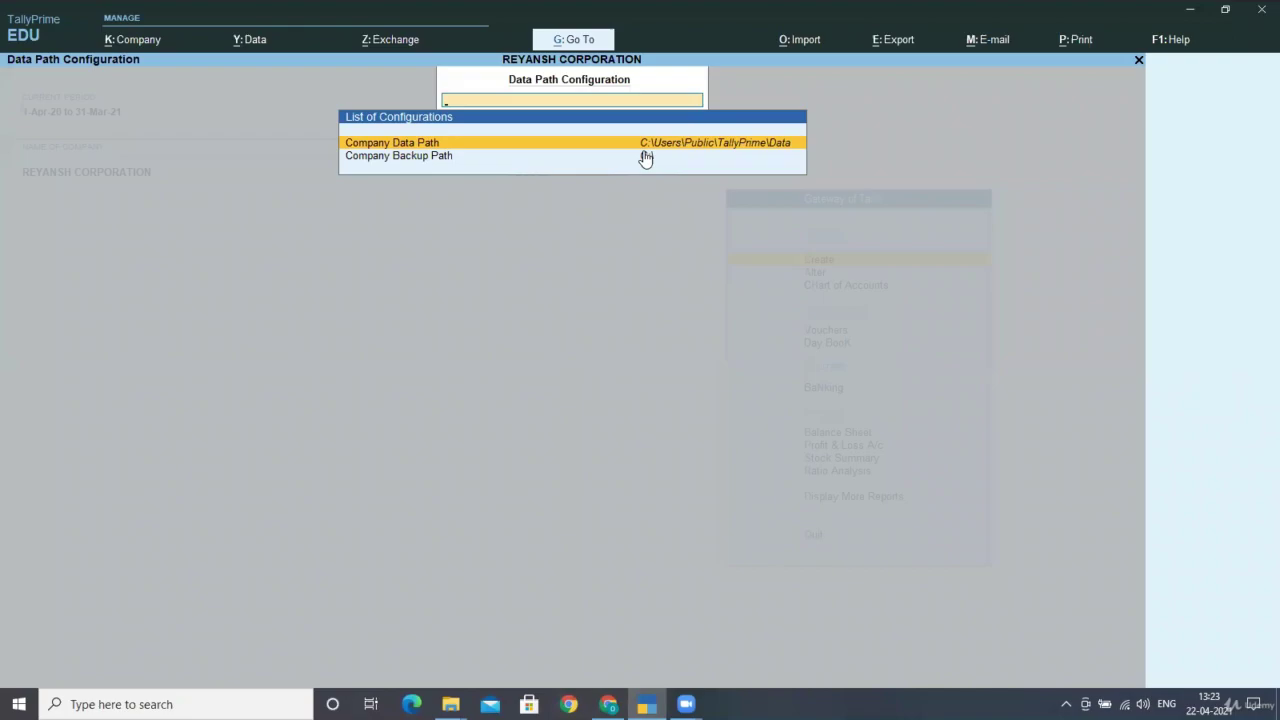
pyautogui.hotkey('alt', 'Tab')
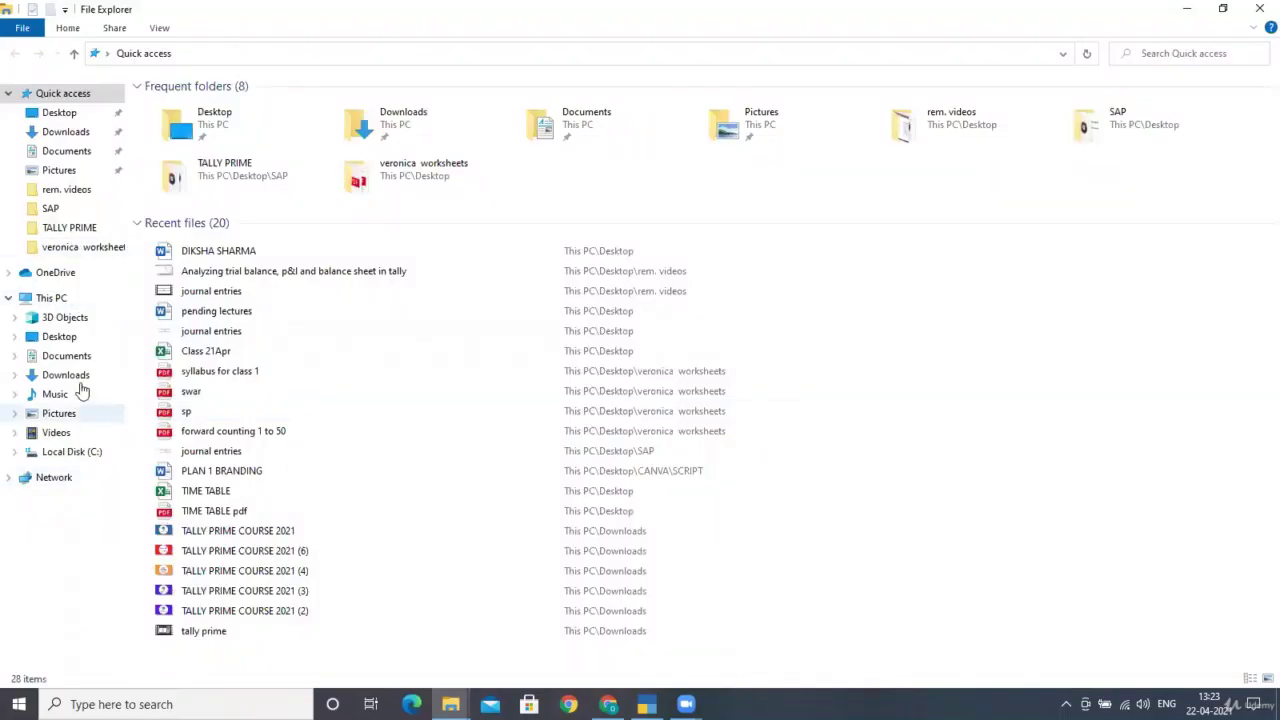
pyautogui.click(72, 303)
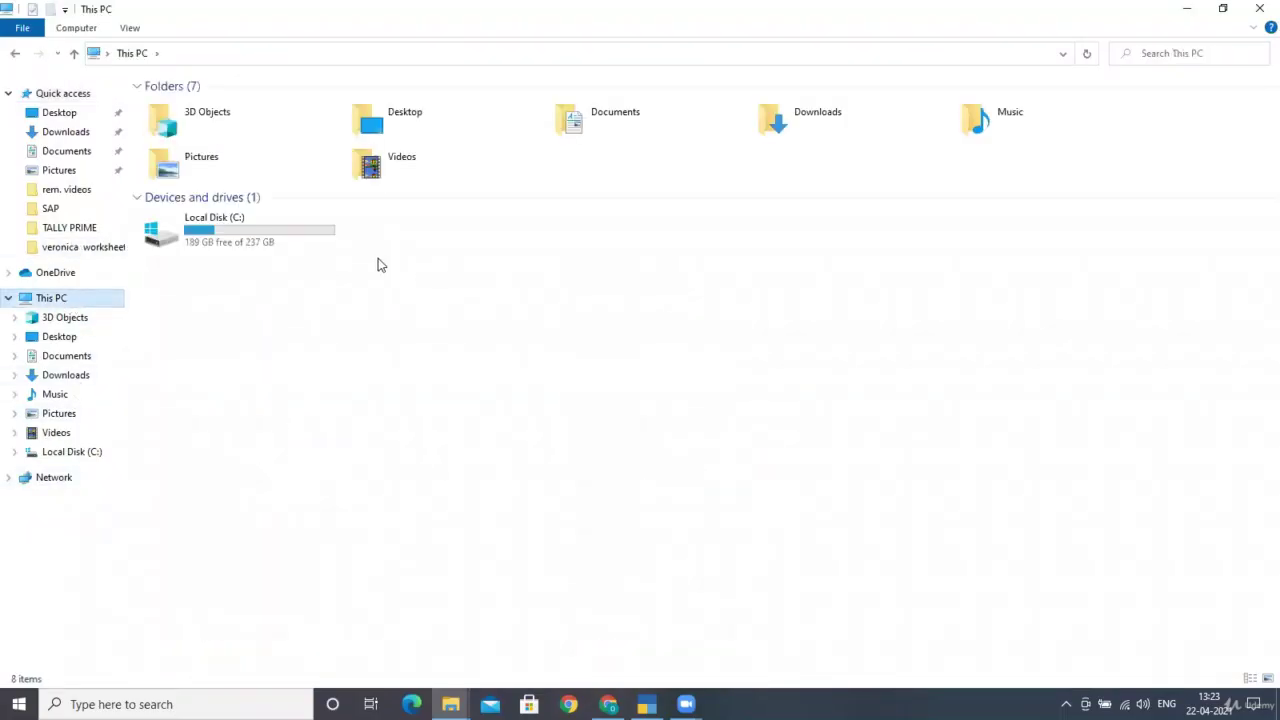
pyautogui.click(290, 228)
pyautogui.doubleClick(290, 228)
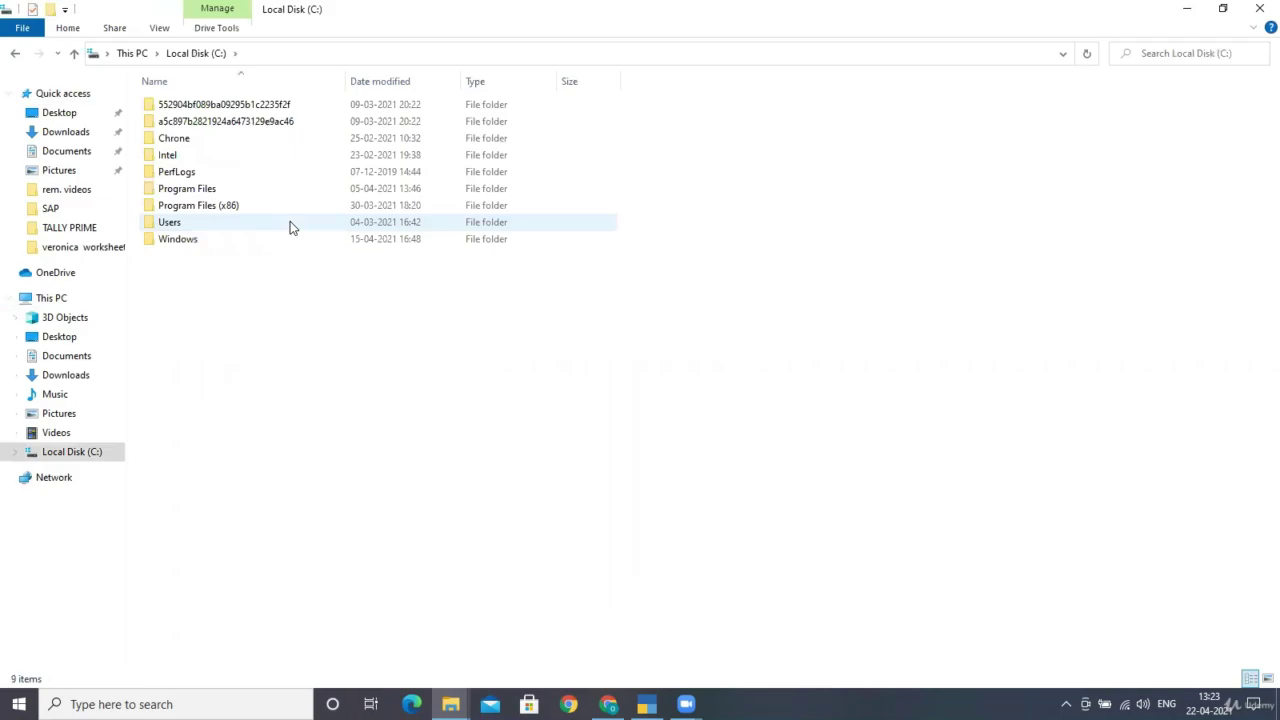
pyautogui.hotkey('alt', 'Tab')
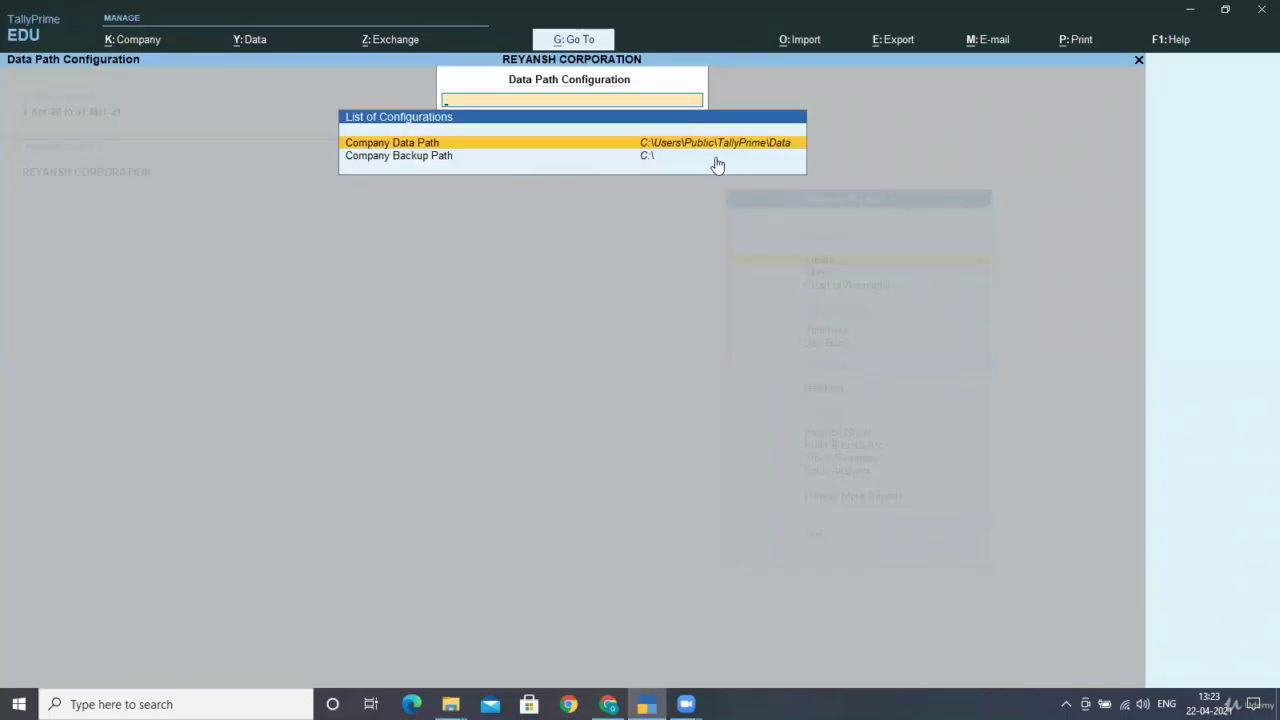
pyautogui.hotkey('alt', 'Tab')
# Step: Browse to Users > Public > TallyPrime > Data to find the company data folders
pyautogui.doubleClick(265, 224)
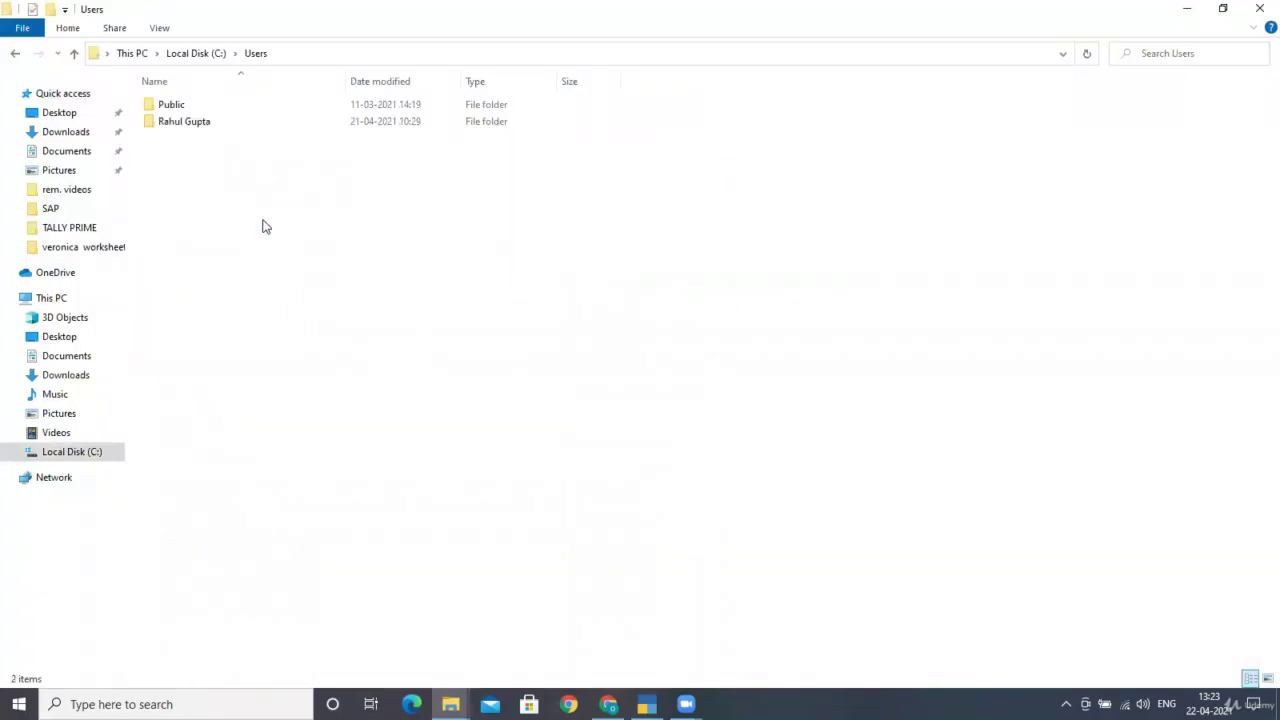
pyautogui.doubleClick(324, 112)
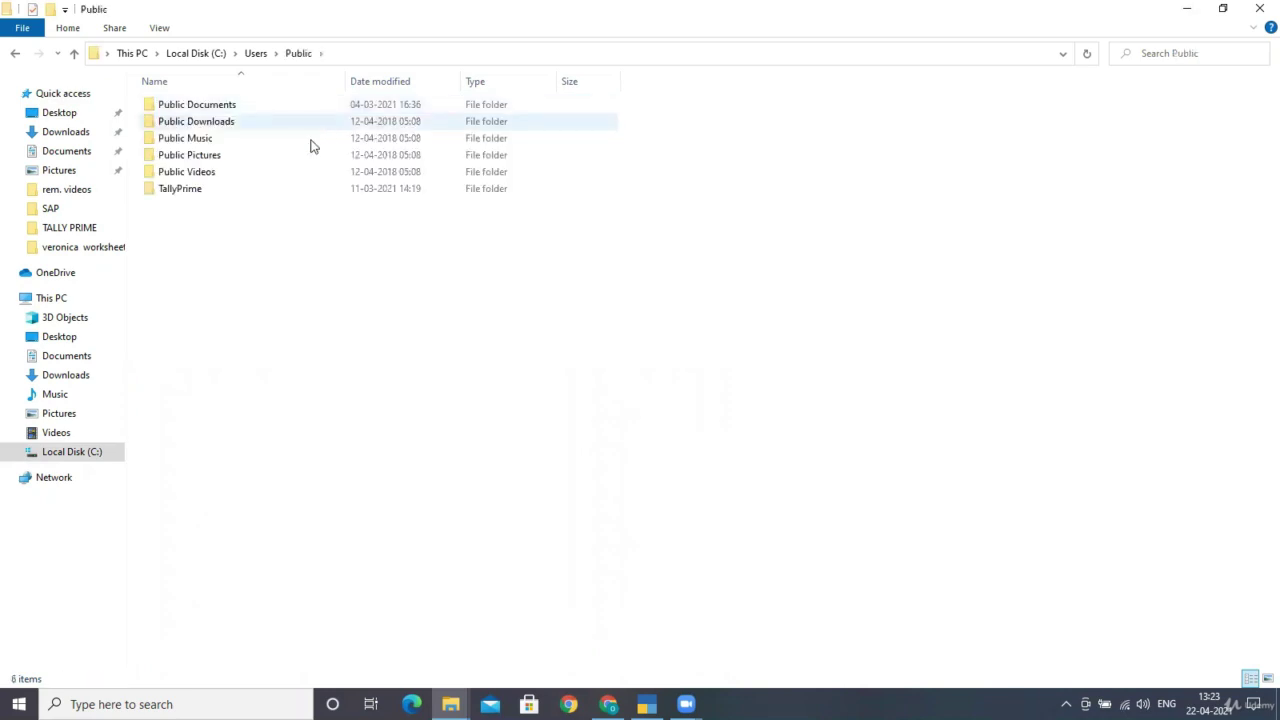
pyautogui.click(289, 190)
pyautogui.doubleClick(290, 192)
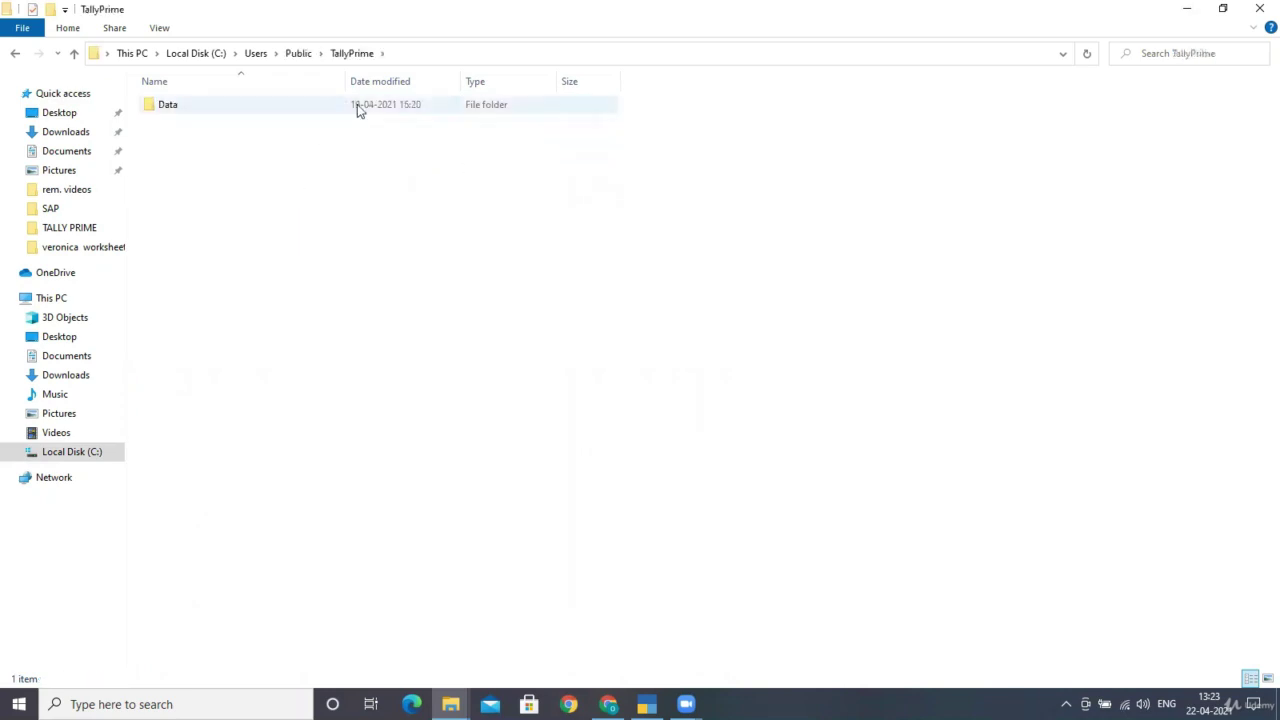
pyautogui.doubleClick(357, 104)
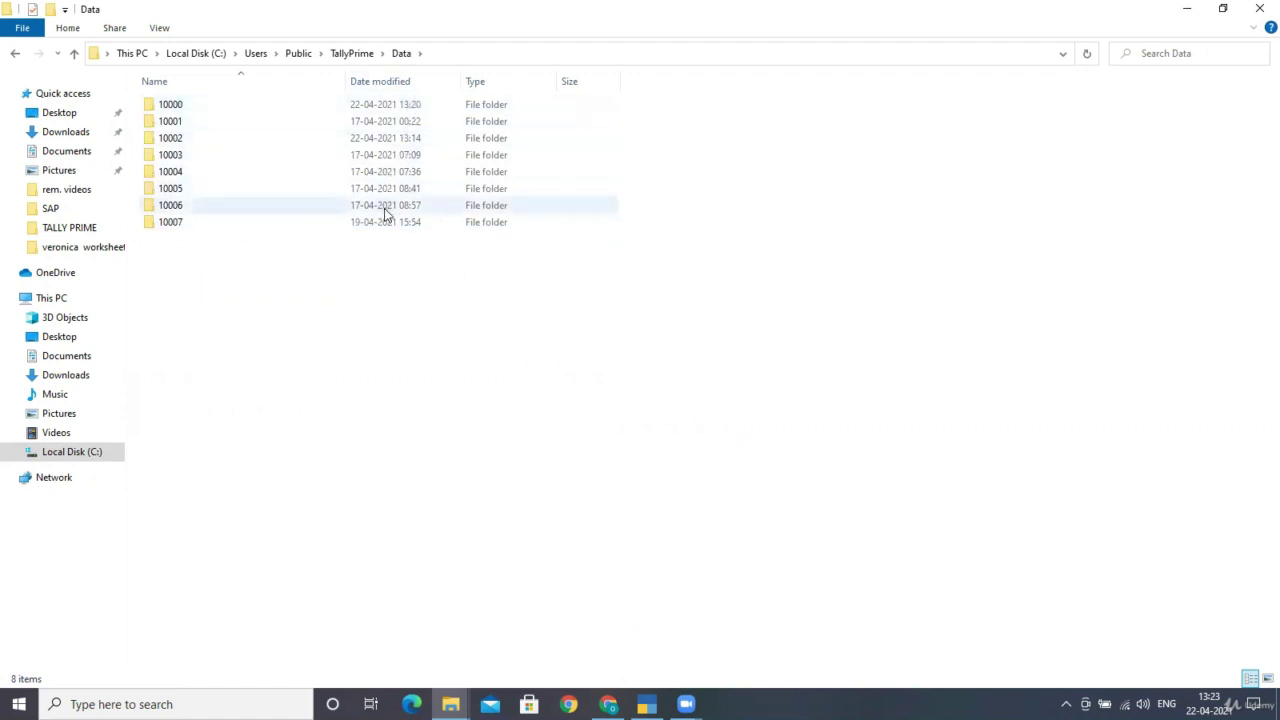
# Step: Reveal the Data folder's full path in the address bar, then return to Local Disk (C:)
pyautogui.click(383, 57)
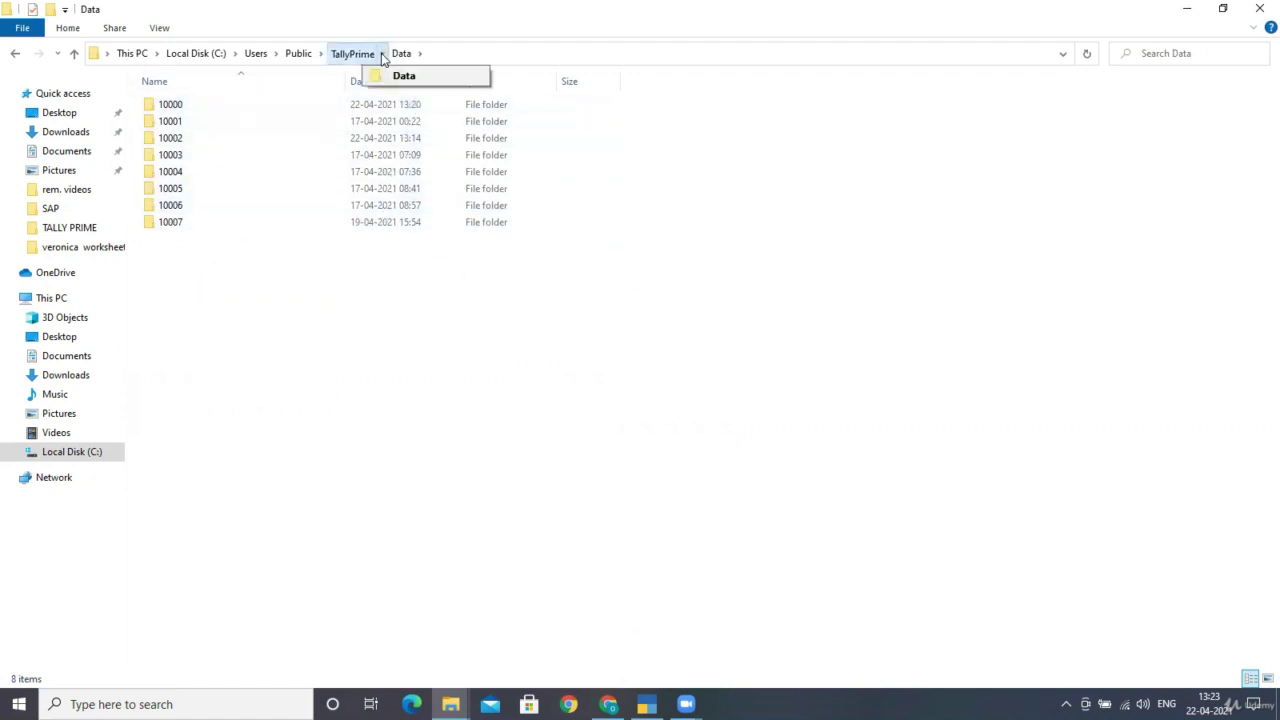
pyautogui.click(433, 51)
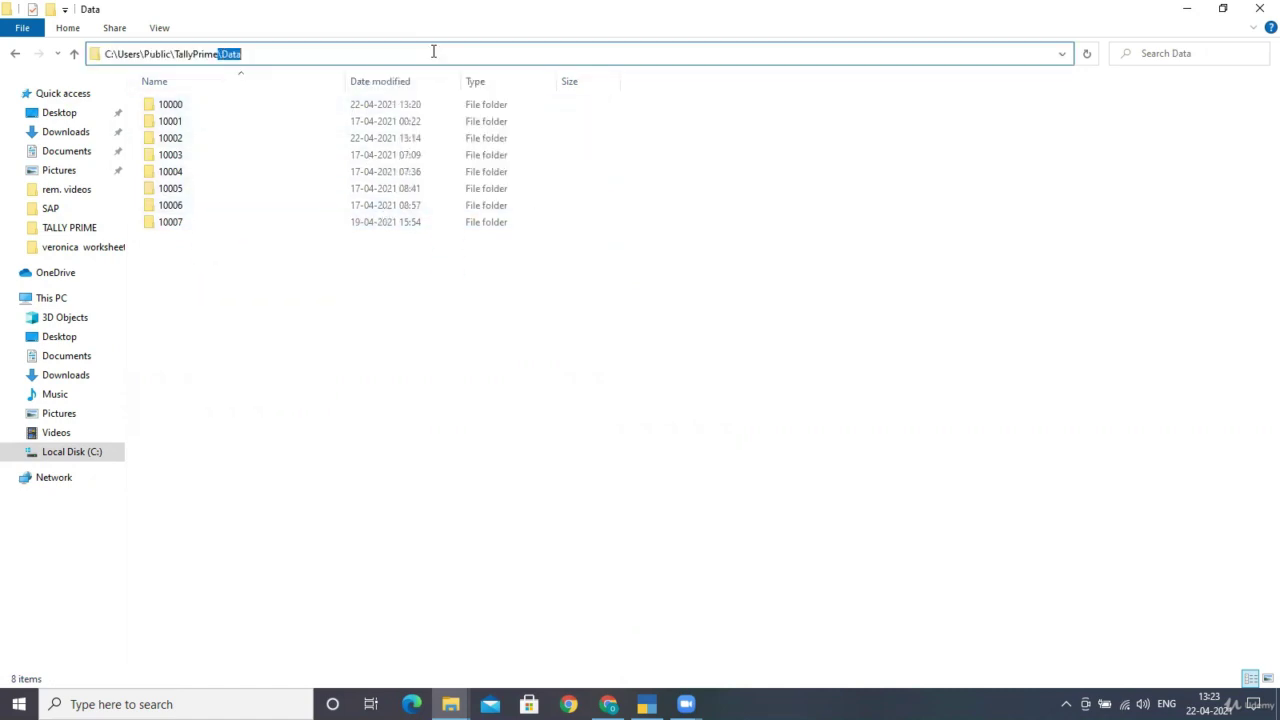
pyautogui.doubleClick(250, 54)
pyautogui.press('Escape')
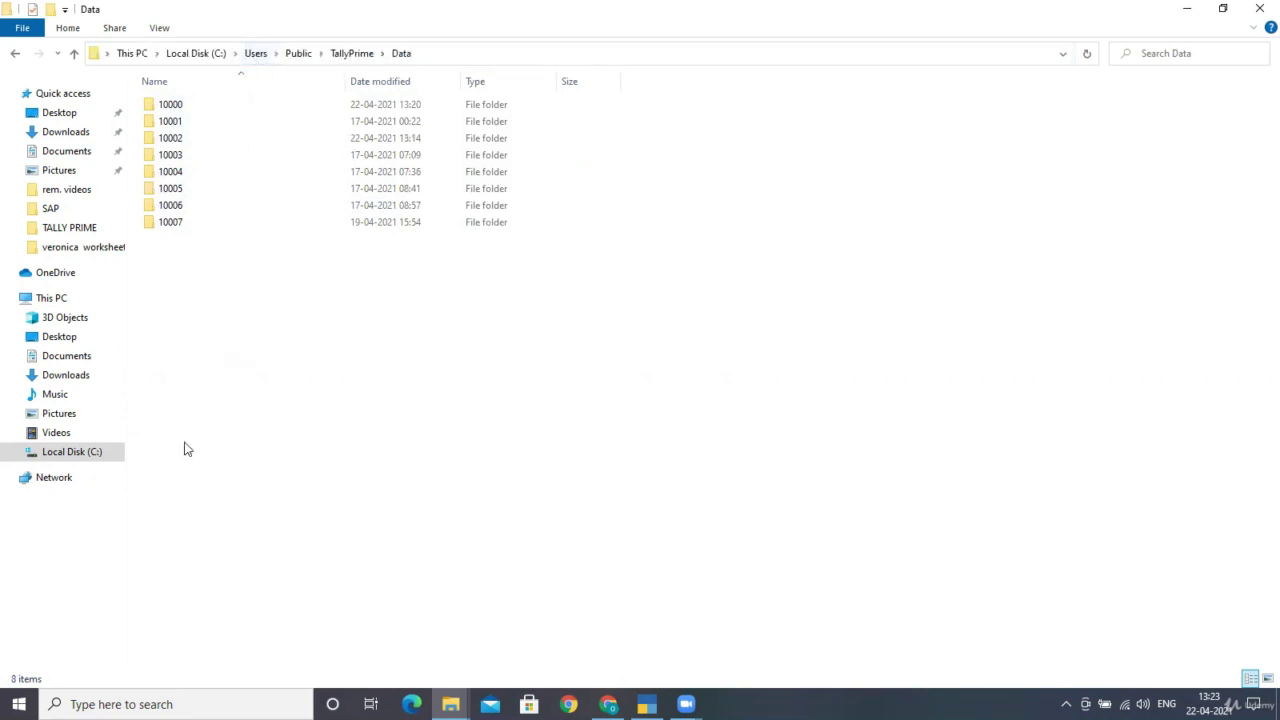
pyautogui.click(62, 452)
# Step: Create a new folder named 'reyansh corporation' on Local Disk (C:)
pyautogui.click(267, 298)
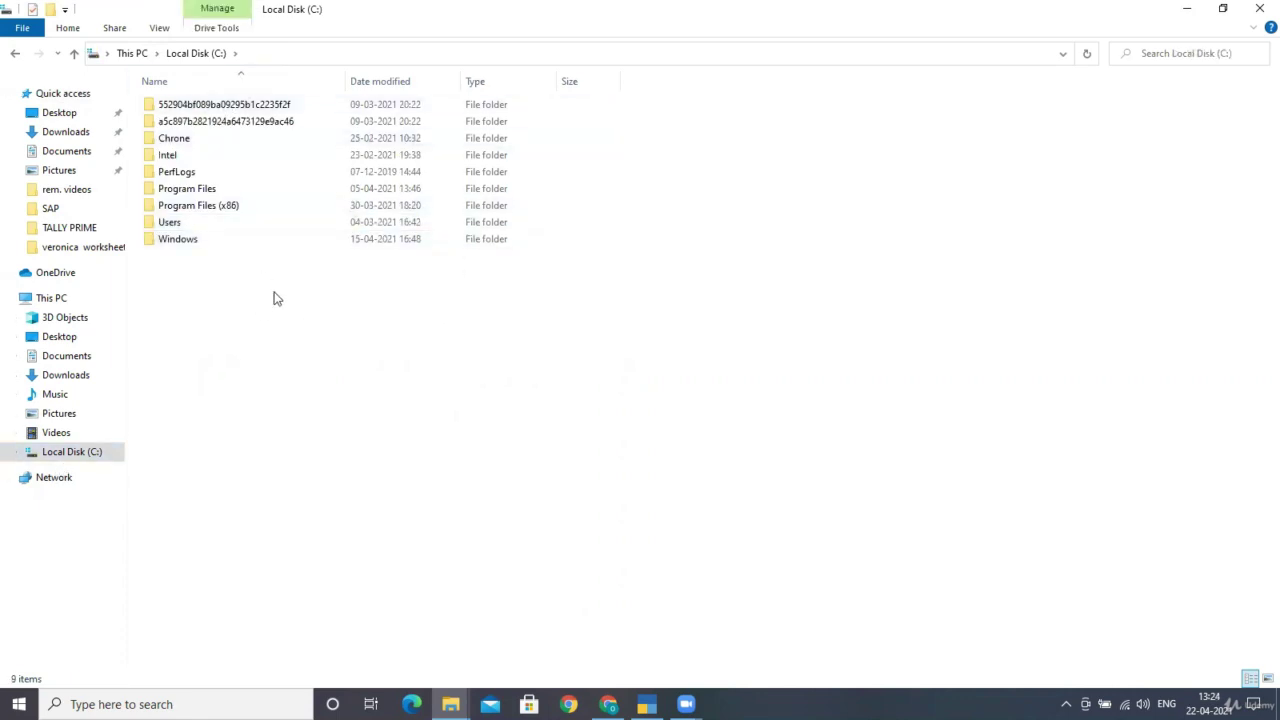
pyautogui.rightClick(275, 293)
pyautogui.moveTo(362, 461)
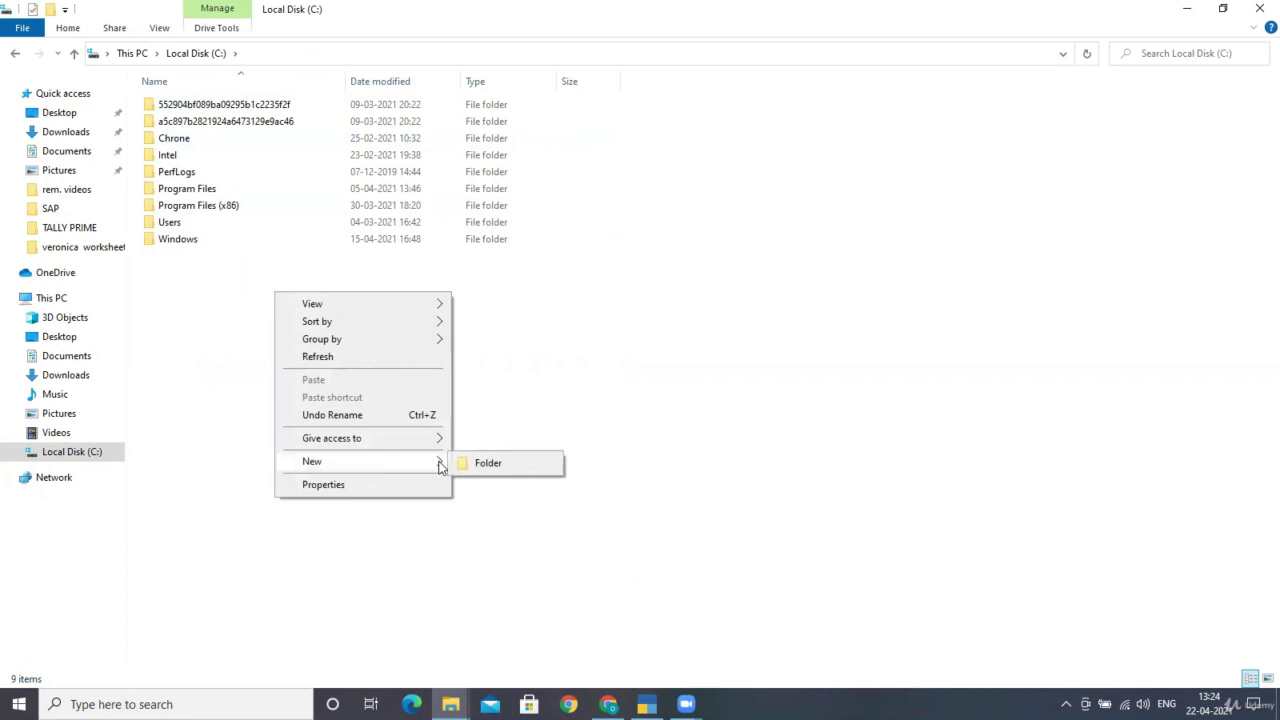
pyautogui.click(472, 464)
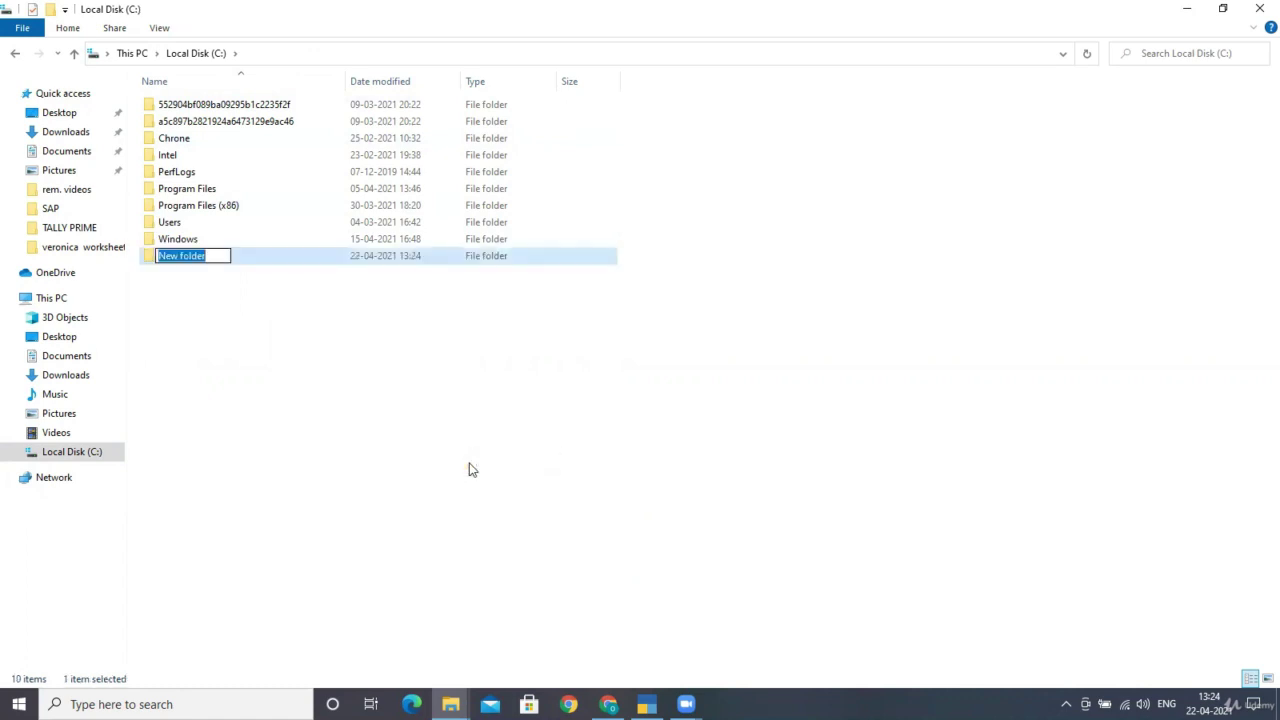
pyautogui.write('reyansh co')
pyautogui.write('rporation')
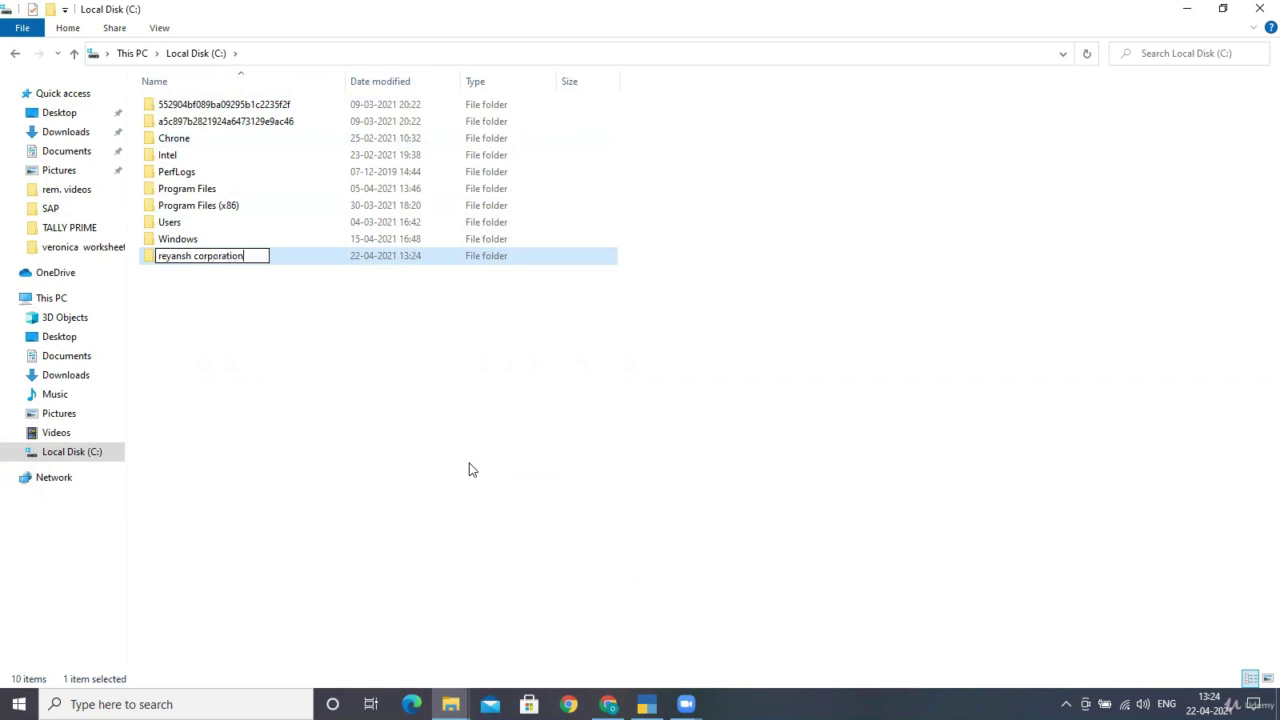
pyautogui.press('Return')
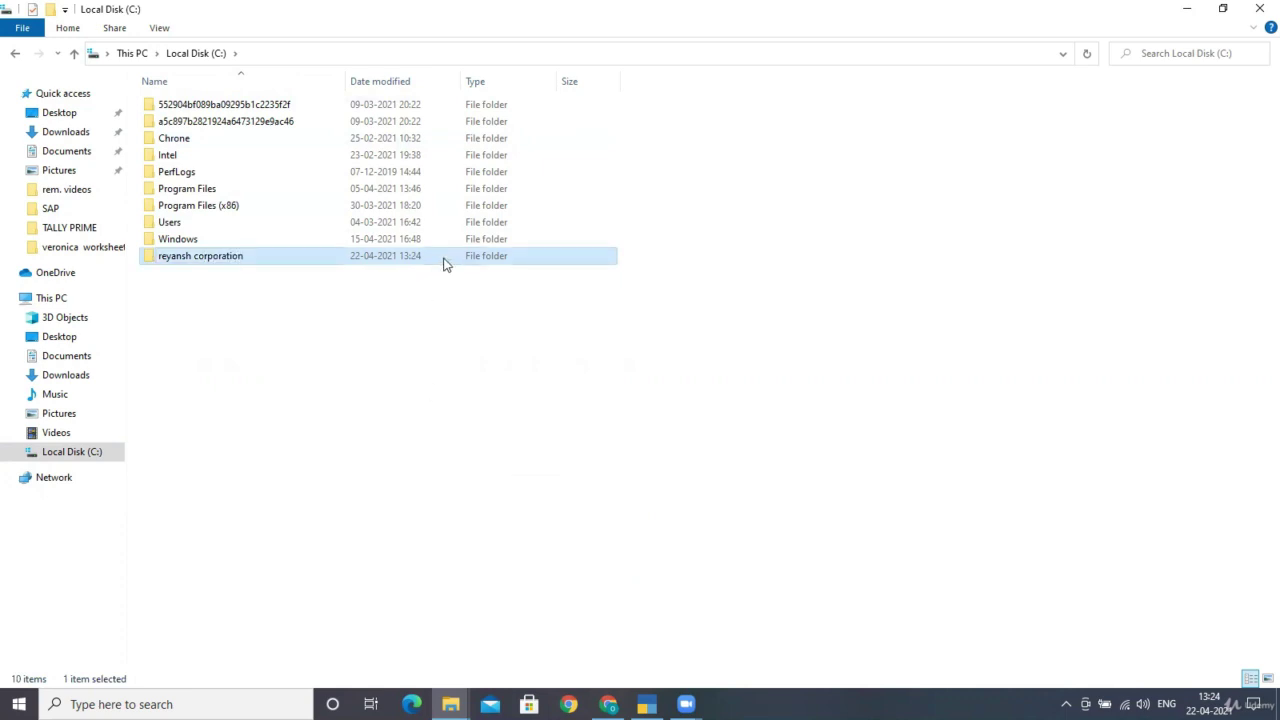
# Step: Open the reyansh corporation folder and reveal its path C:\reyansh corporation
pyautogui.click(328, 374)
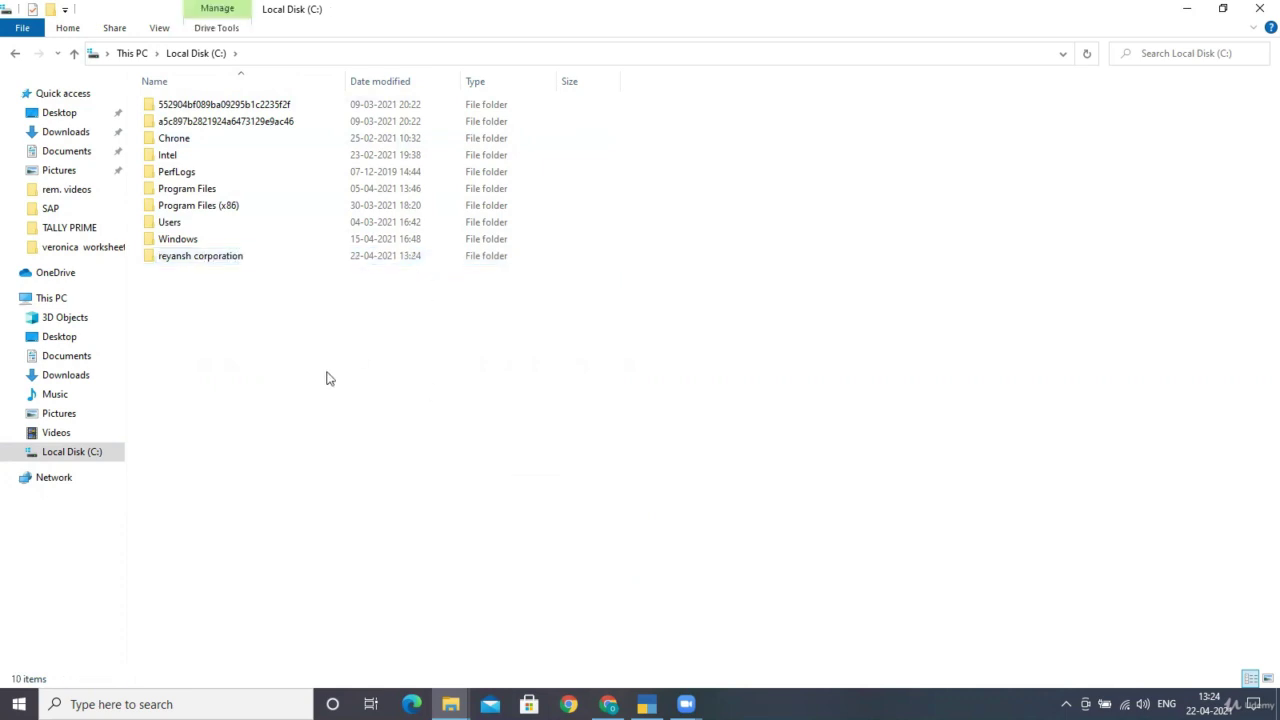
pyautogui.click(417, 265)
pyautogui.doubleClick(322, 263)
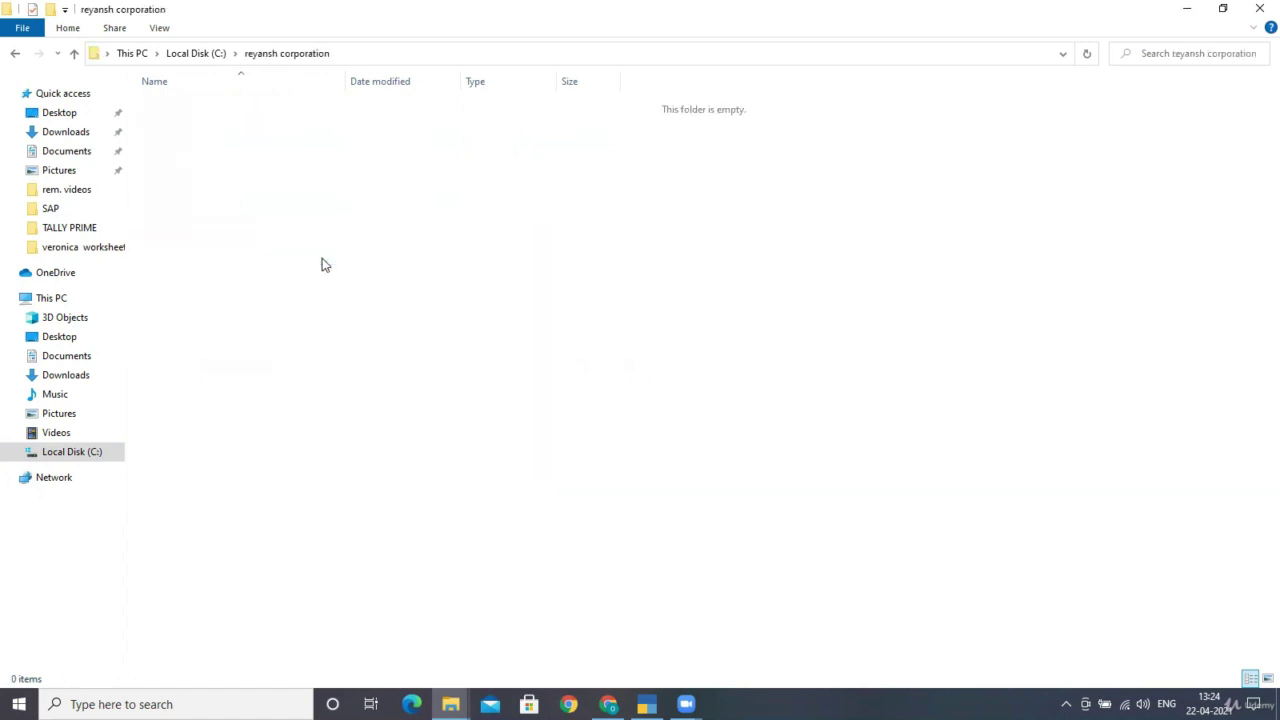
pyautogui.click(336, 56)
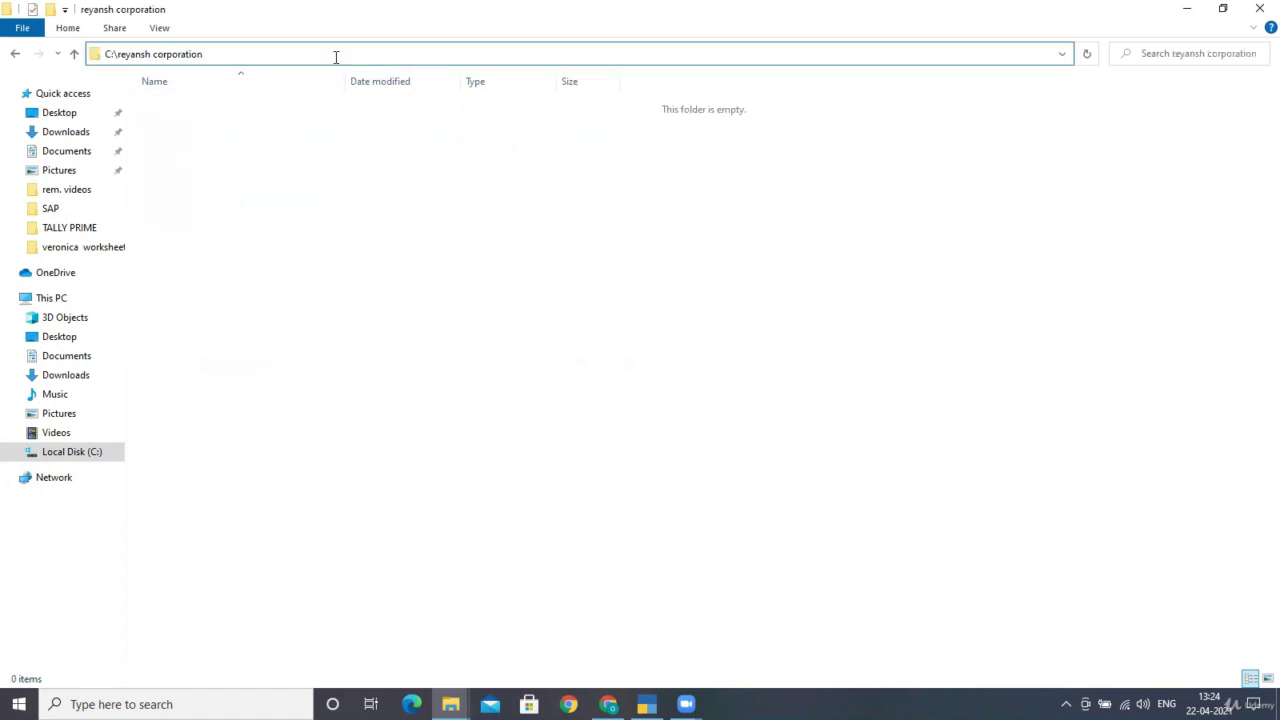
pyautogui.doubleClick(180, 52)
# Step: Close TallyPrime's Data Path screen and open Backup from the Data menu
pyautogui.click(222, 55)
pyautogui.hotkey('alt', 'Tab')
pyautogui.press('Escape')
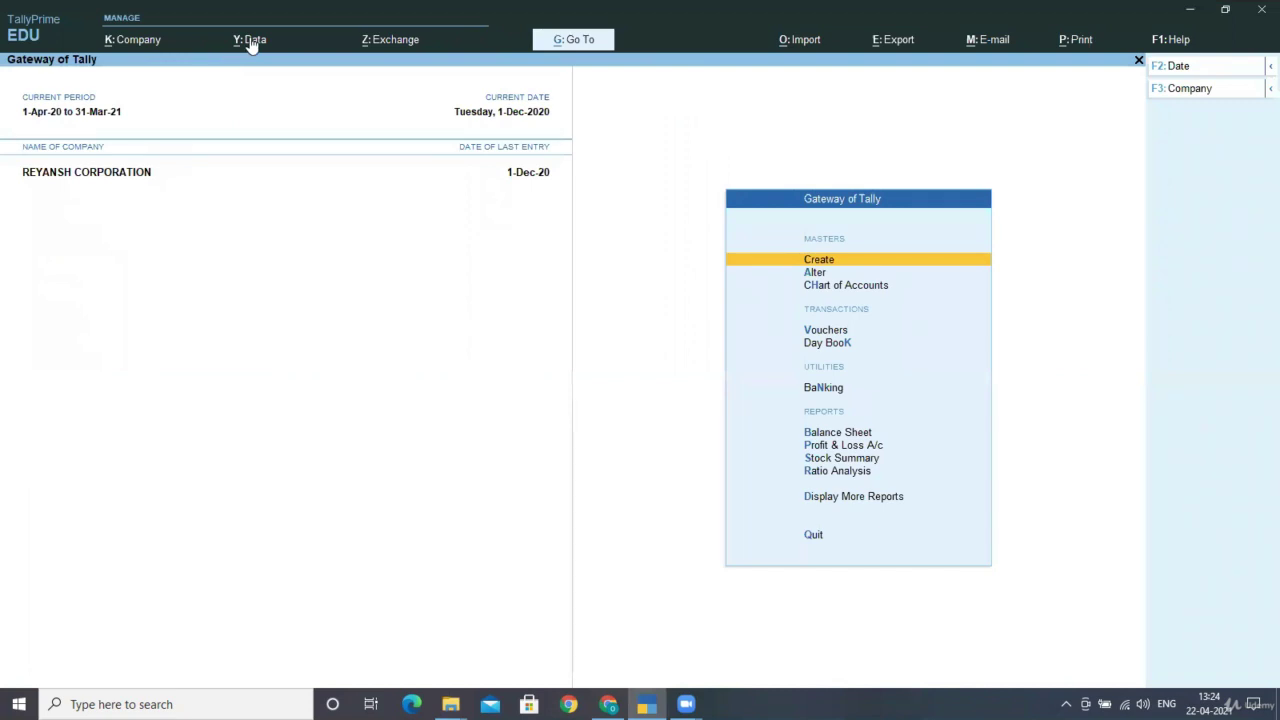
pyautogui.click(252, 42)
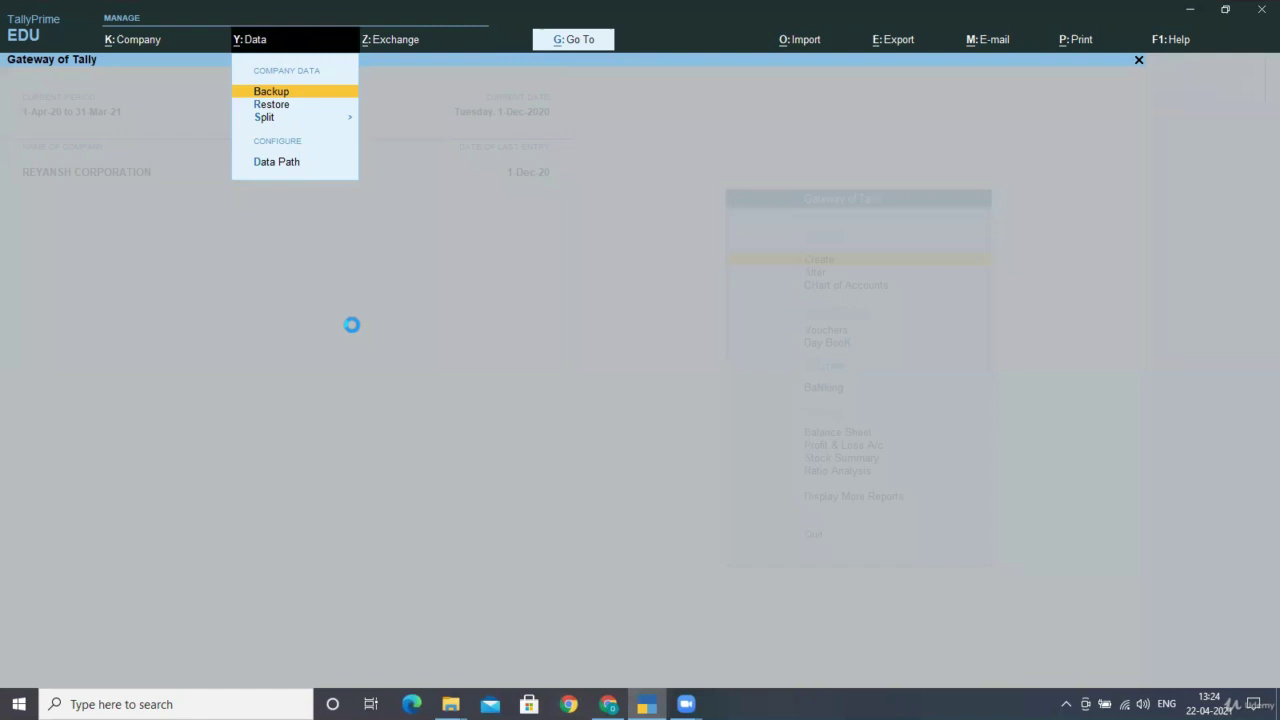
pyautogui.press('Return')
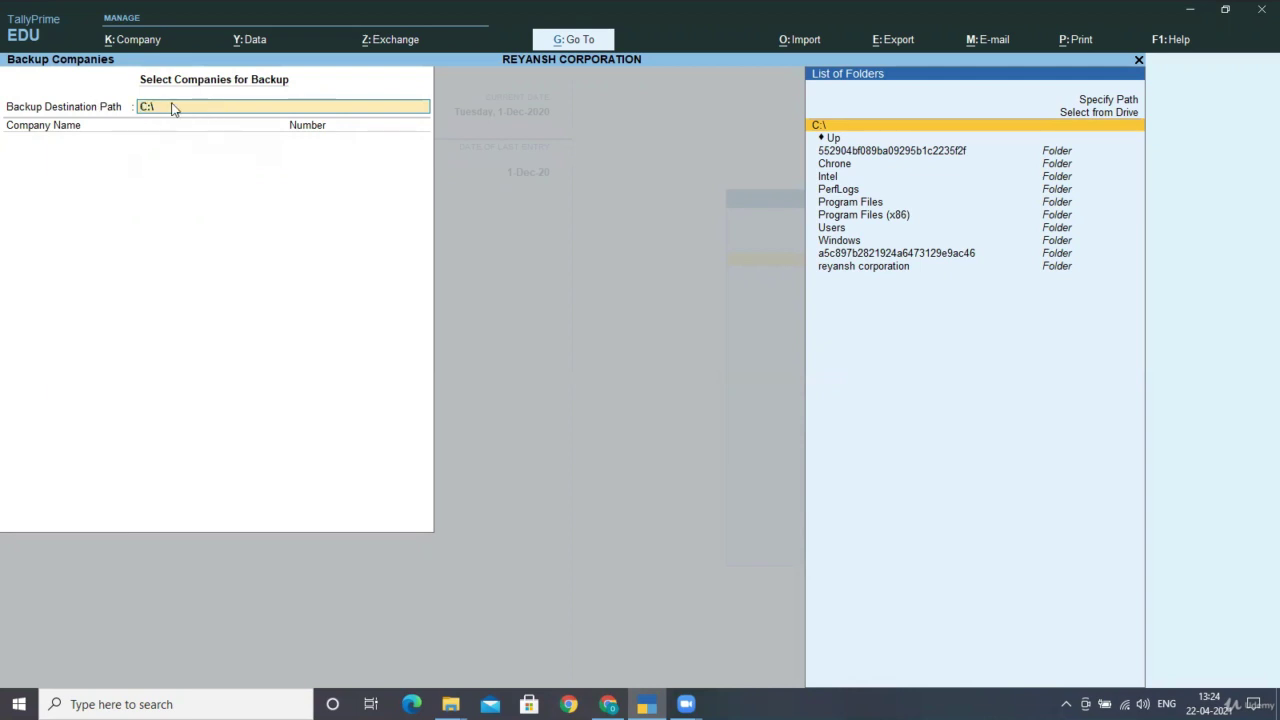
# Step: Set the backup destination to C:\reyansh corporation
pyautogui.hotkey('alt', 'Tab')
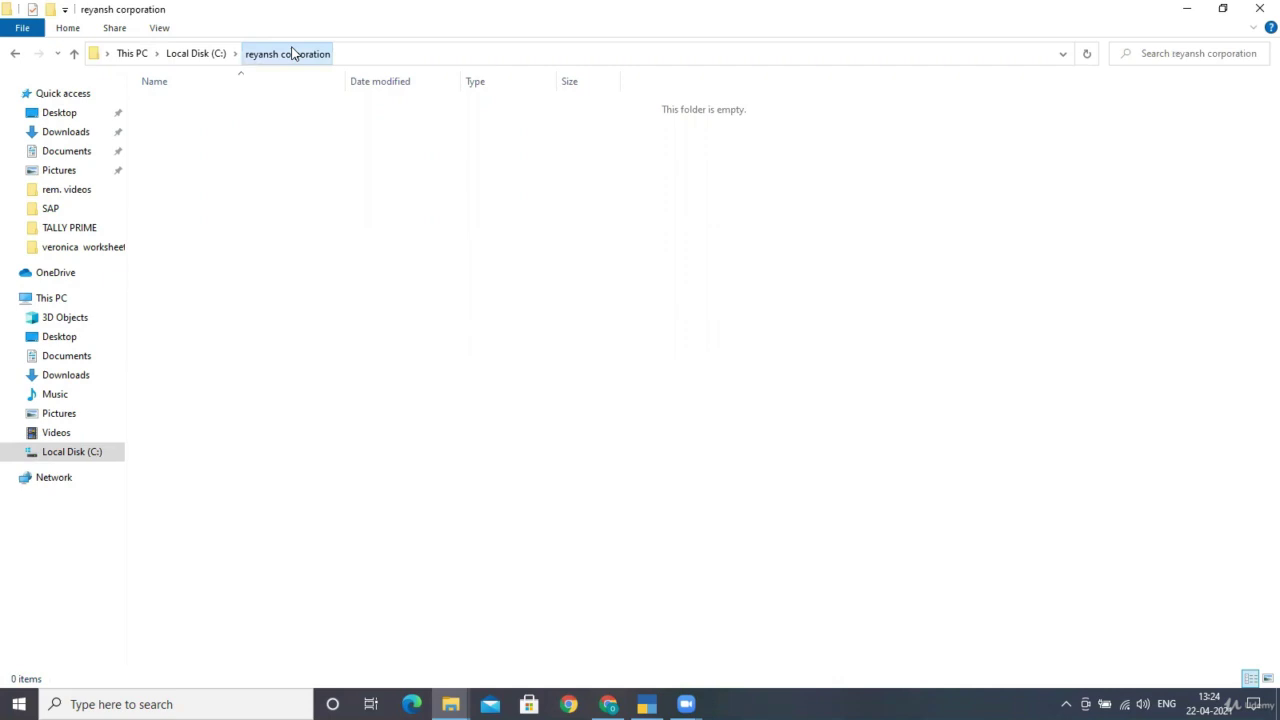
pyautogui.doubleClick(354, 51)
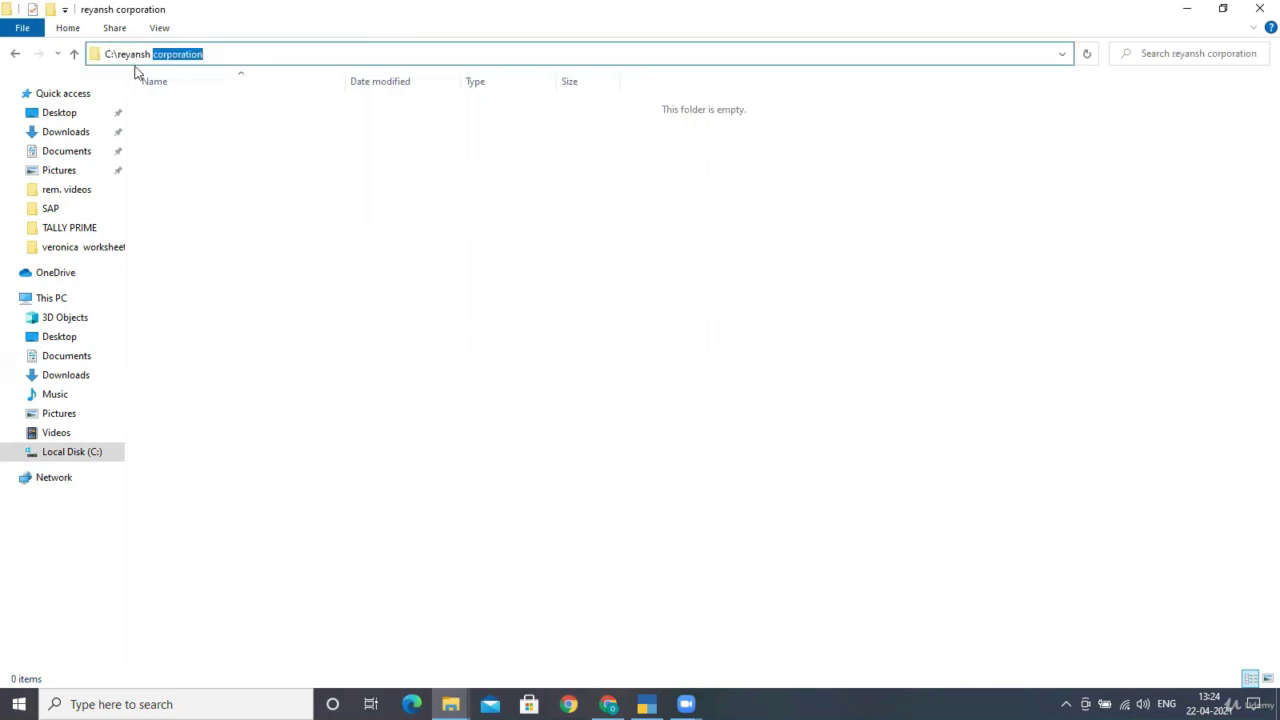
pyautogui.click(165, 54)
pyautogui.hotkey('alt', 'Tab')
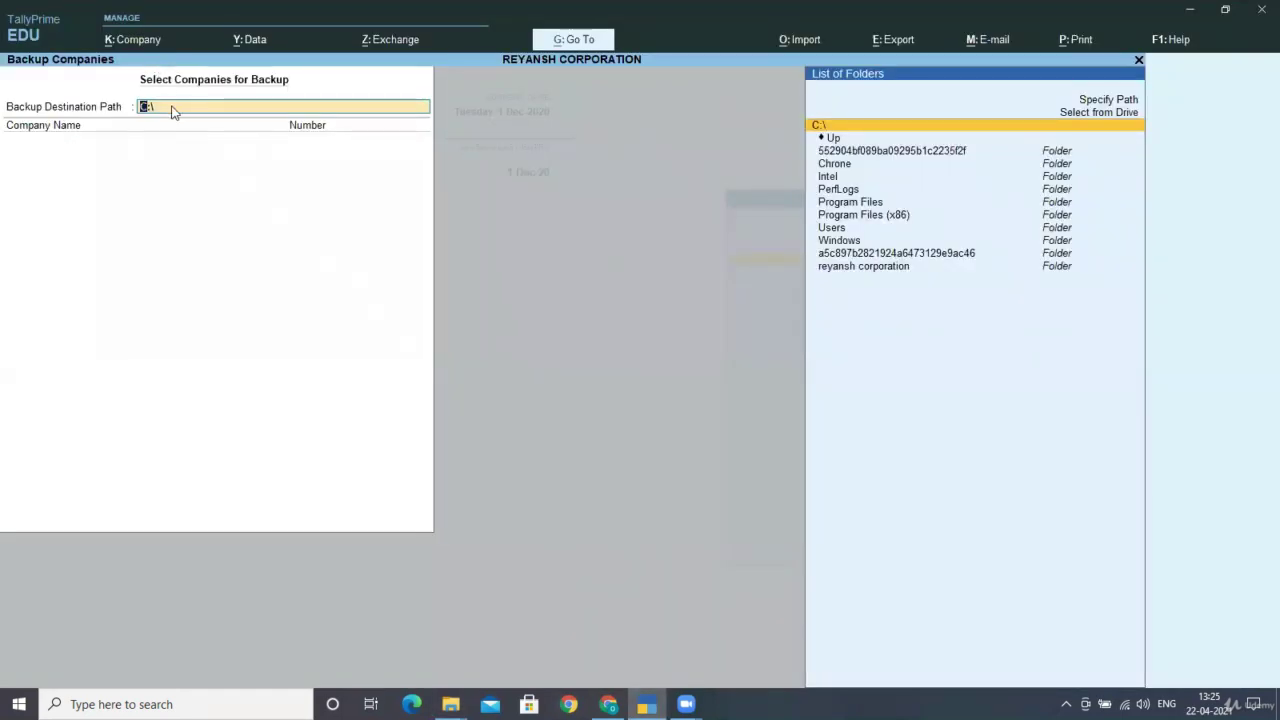
pyautogui.write('C')
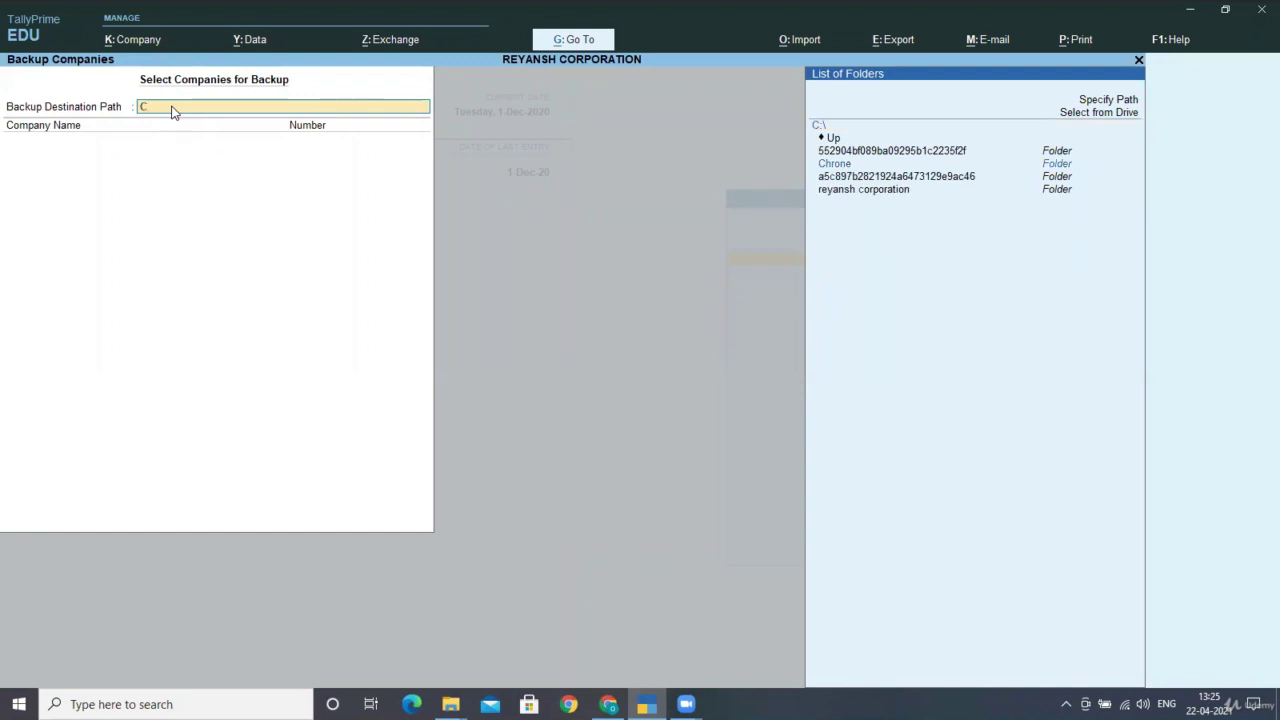
pyautogui.write(':')
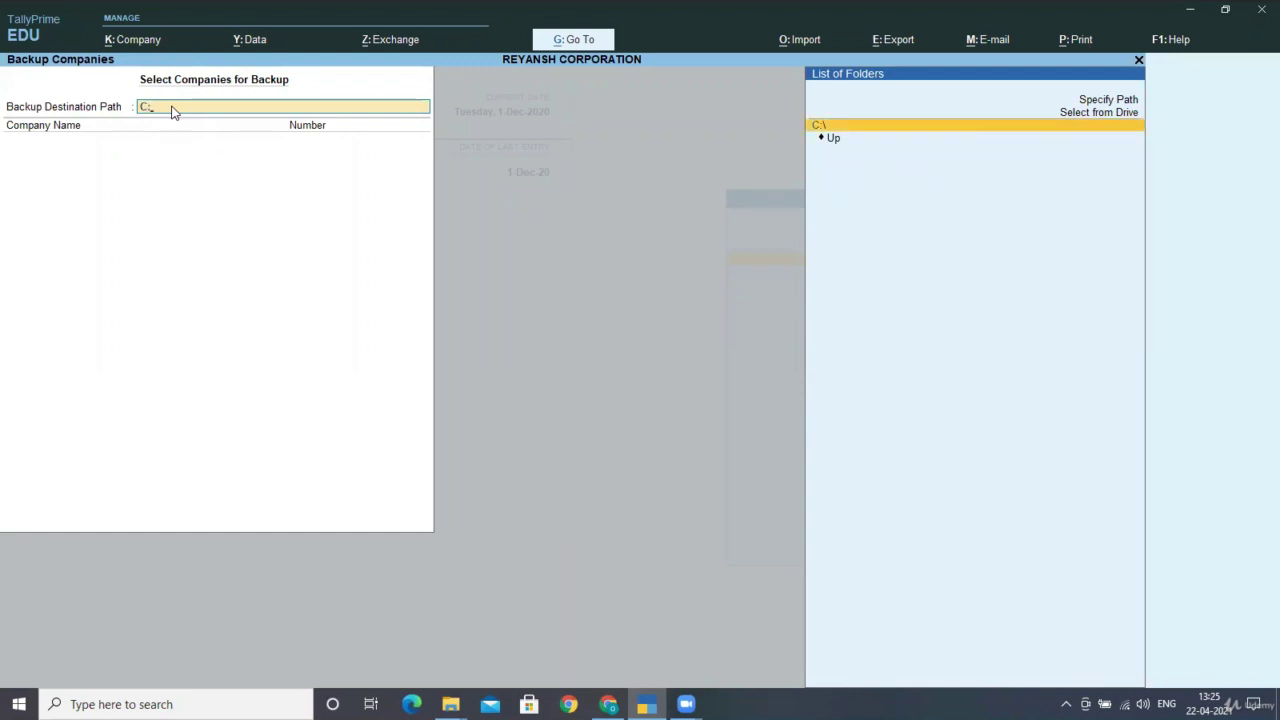
pyautogui.write('\\')
pyautogui.write('reya')
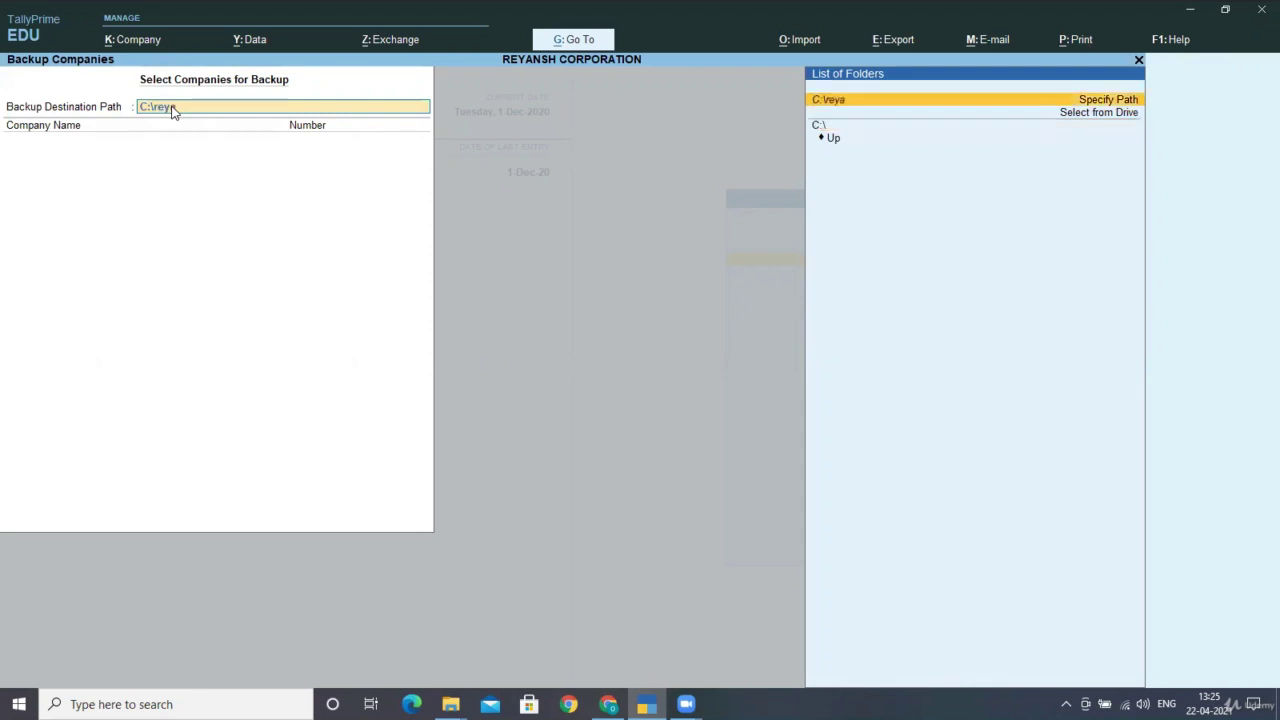
pyautogui.write('nsh c')
pyautogui.write('orporatio')
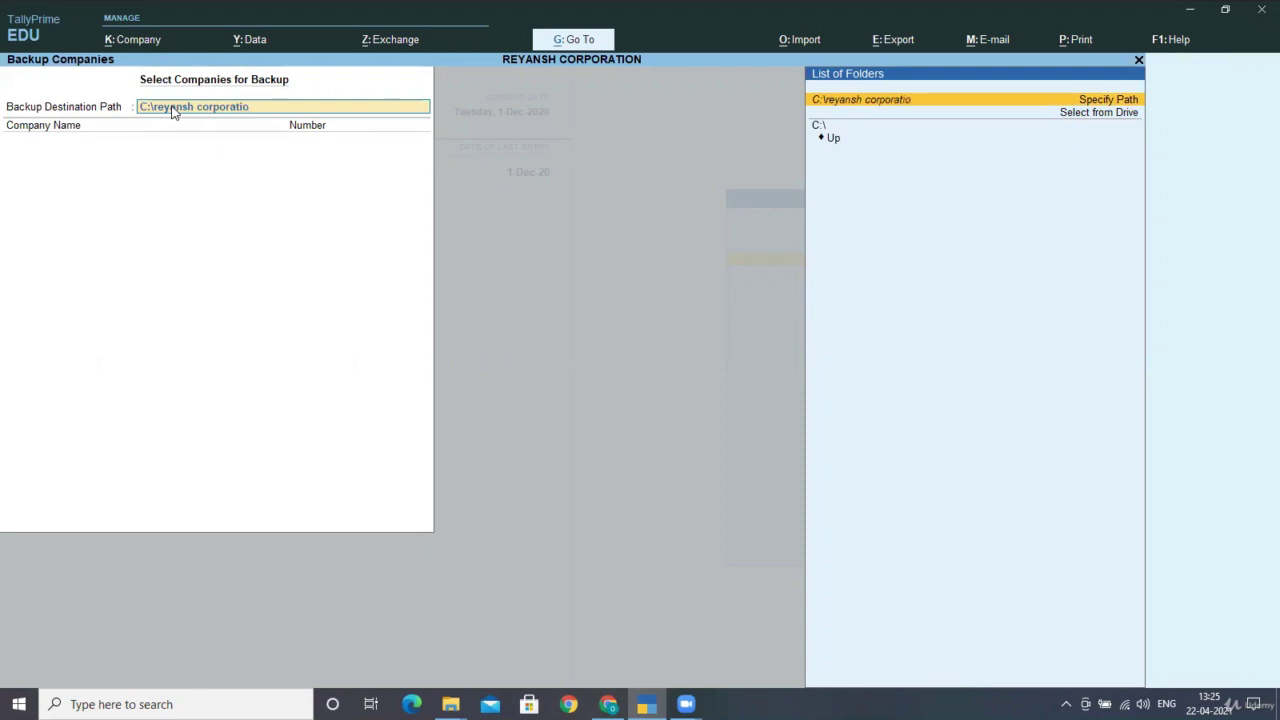
pyautogui.write('n')
pyautogui.press('Return')
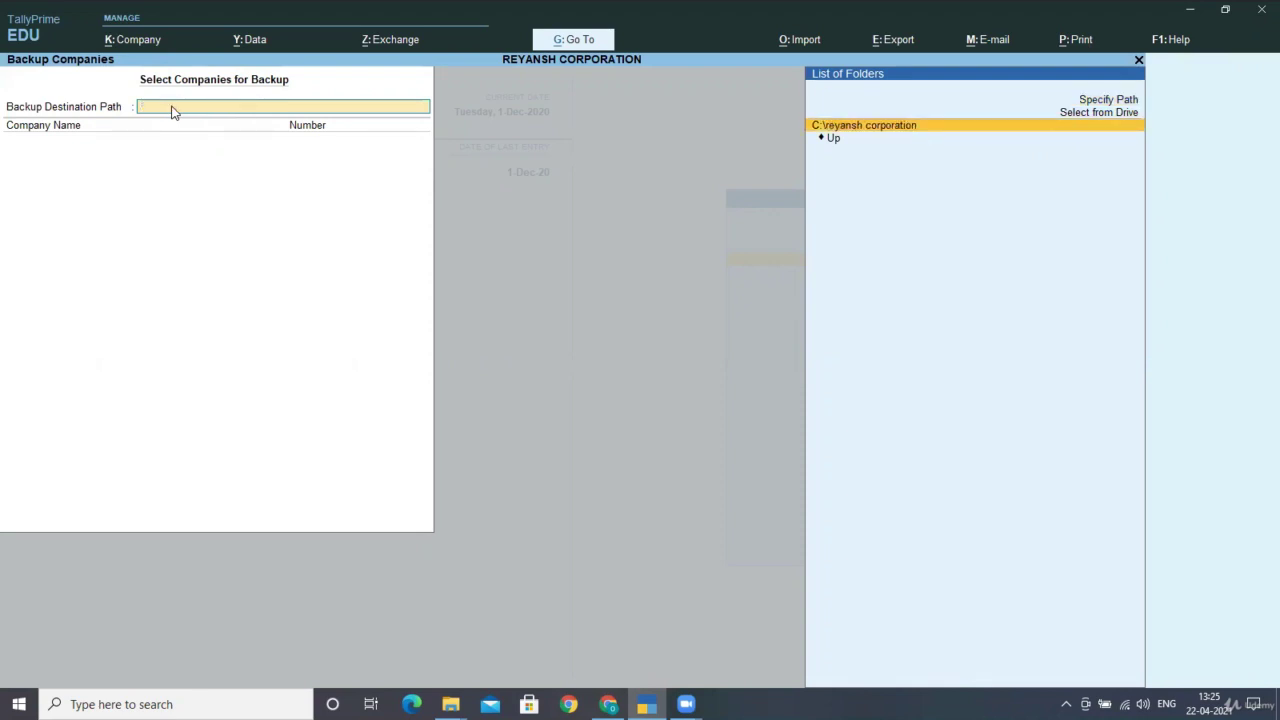
pyautogui.click(873, 131)
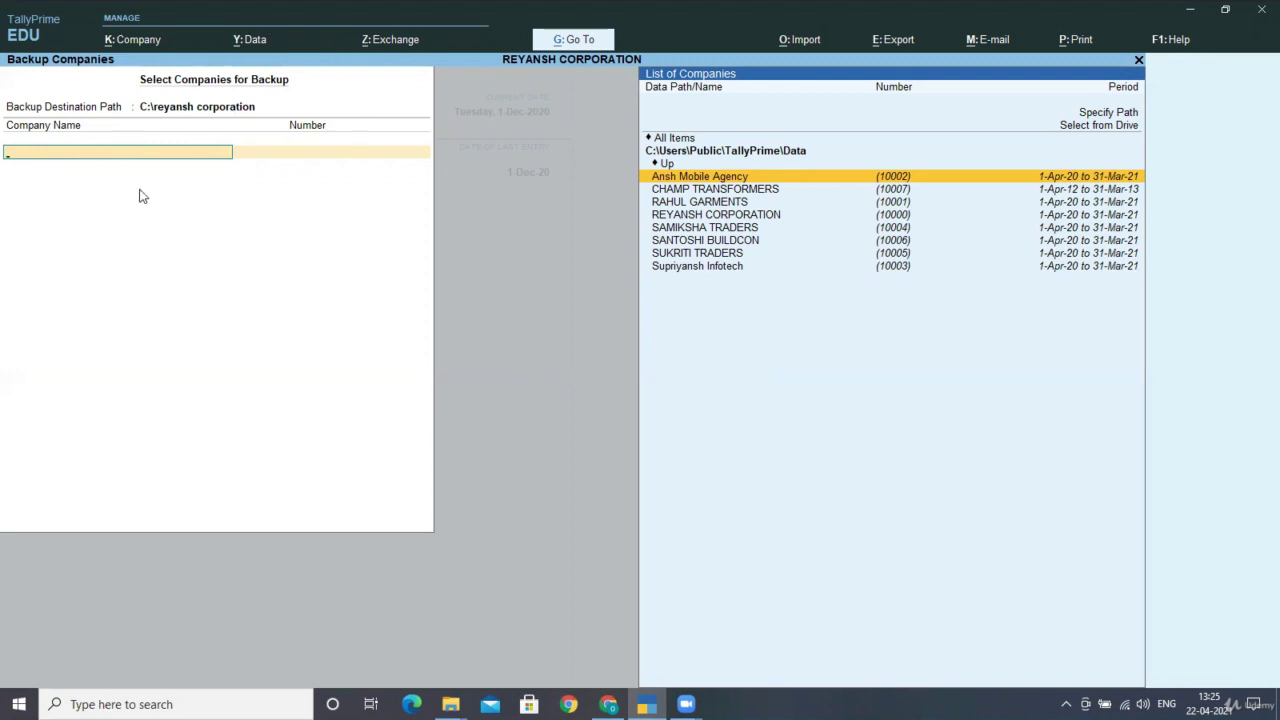
# Step: Select REYANSH CORPORATION, end the company list, and accept the backup
pyautogui.press('Down')
pyautogui.press('Down')
pyautogui.press('Down')
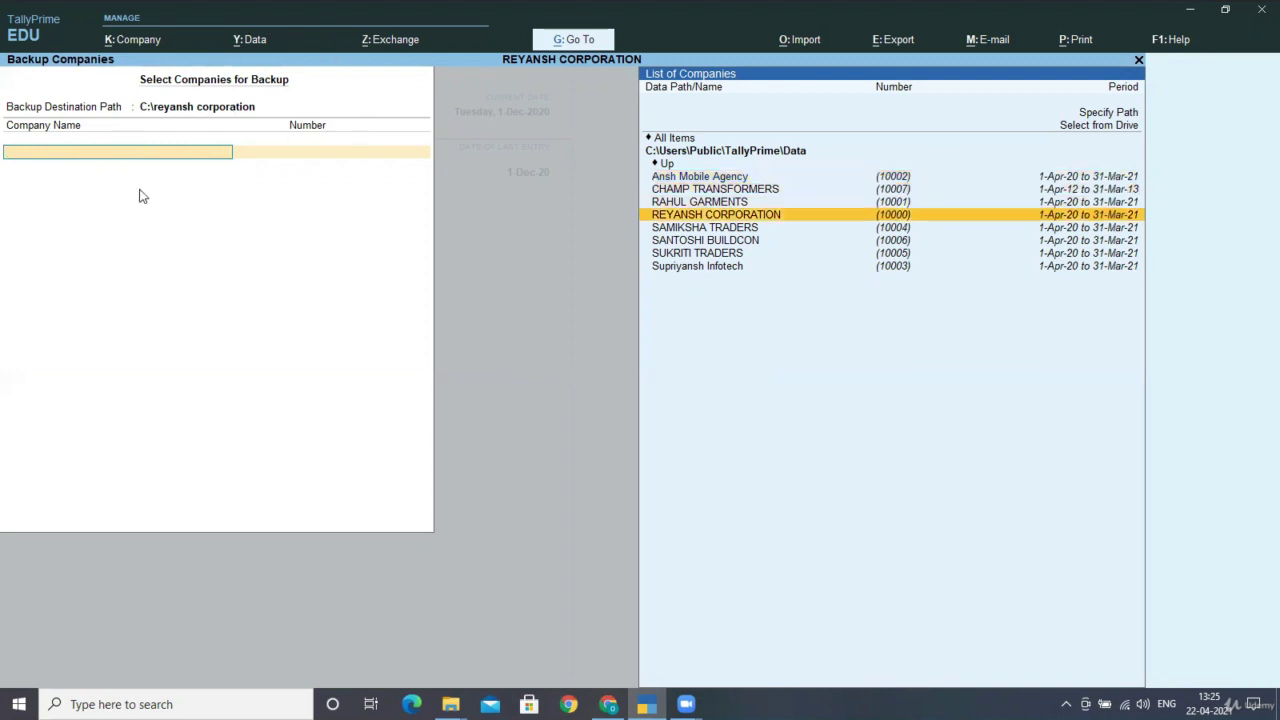
pyautogui.press('Return')
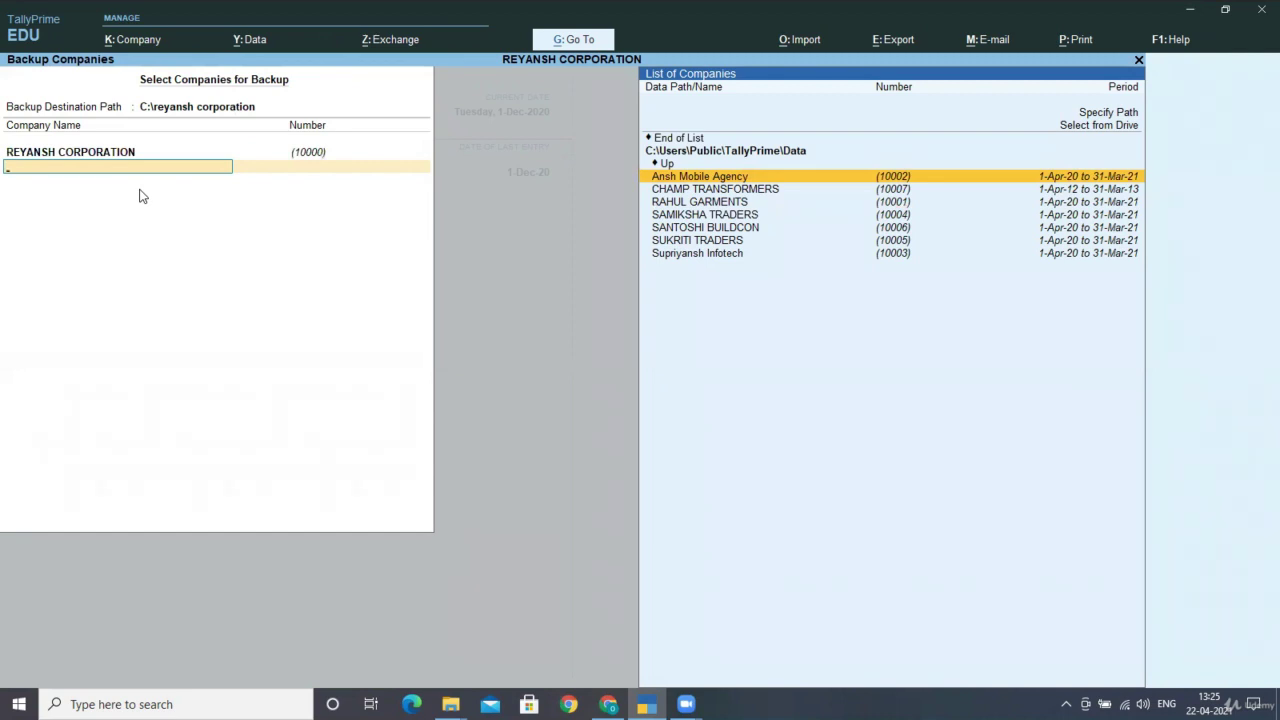
pyautogui.press('Up')
pyautogui.press('Up')
pyautogui.press('Up')
pyautogui.press('Return')
pyautogui.press('Return')
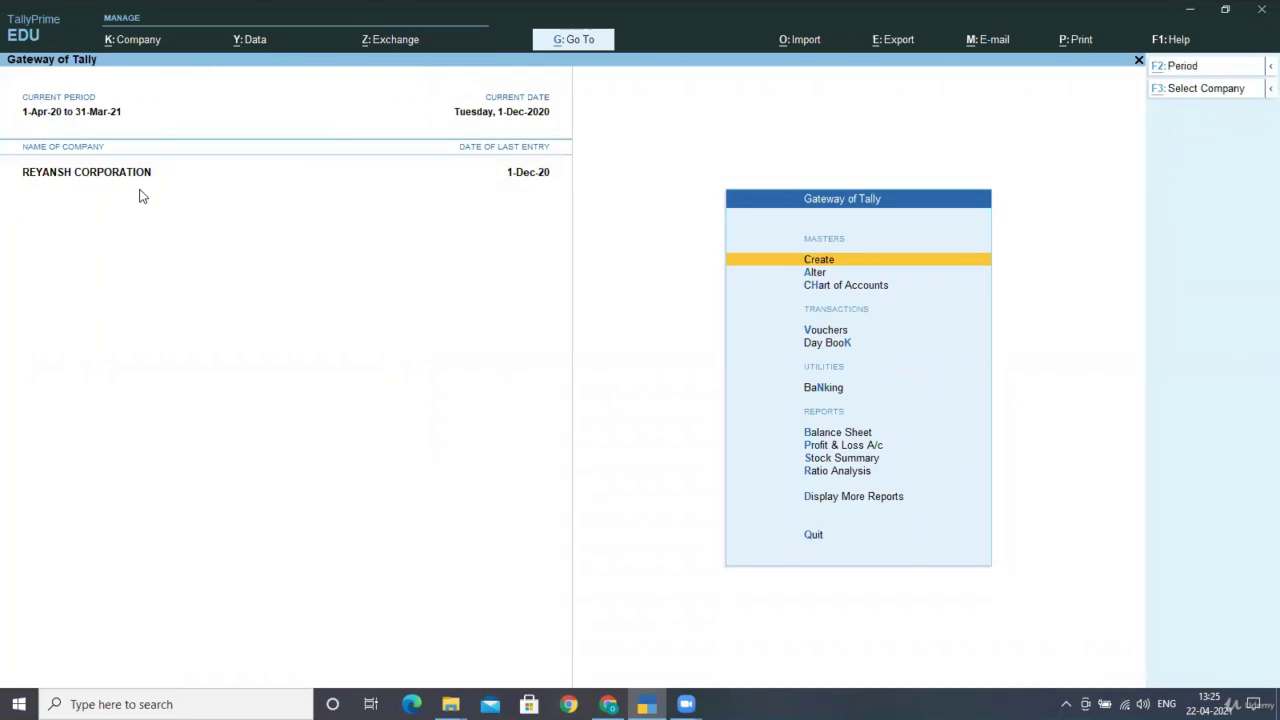
# Step: Browse in File Explorer to the C:\reyansh corporation folder
pyautogui.hotkey('alt', 'Tab')
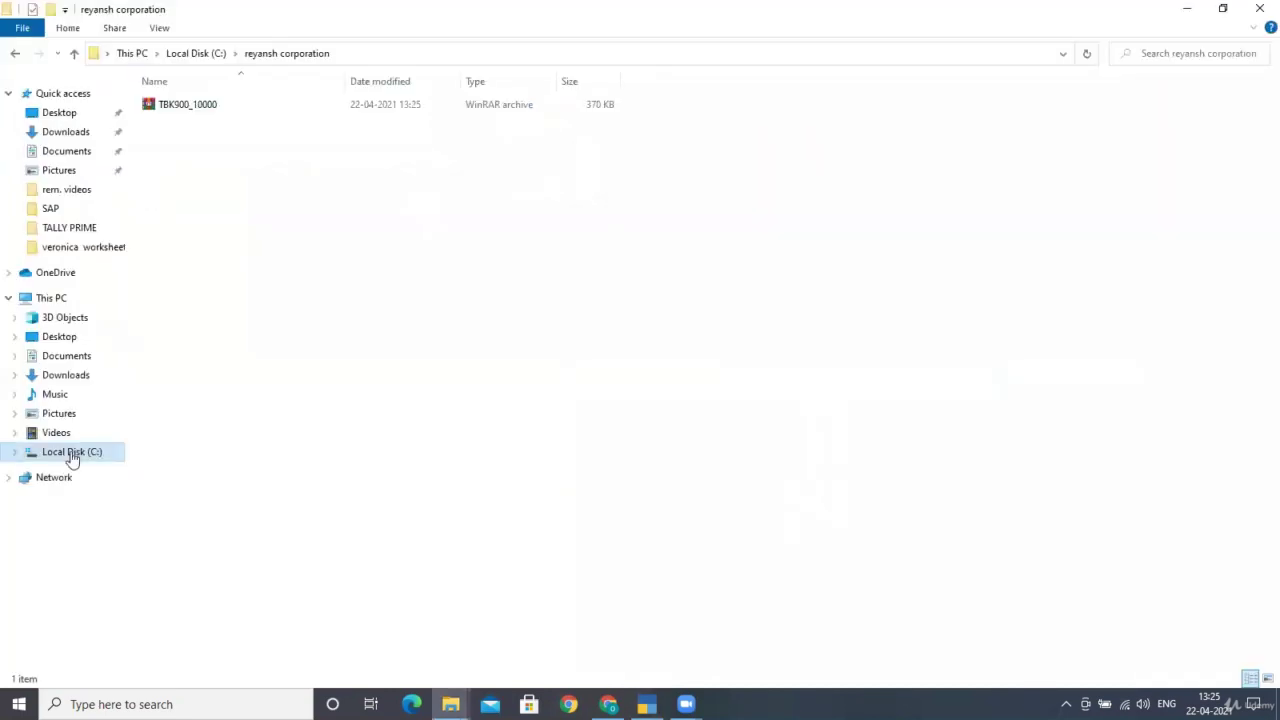
pyautogui.click(71, 455)
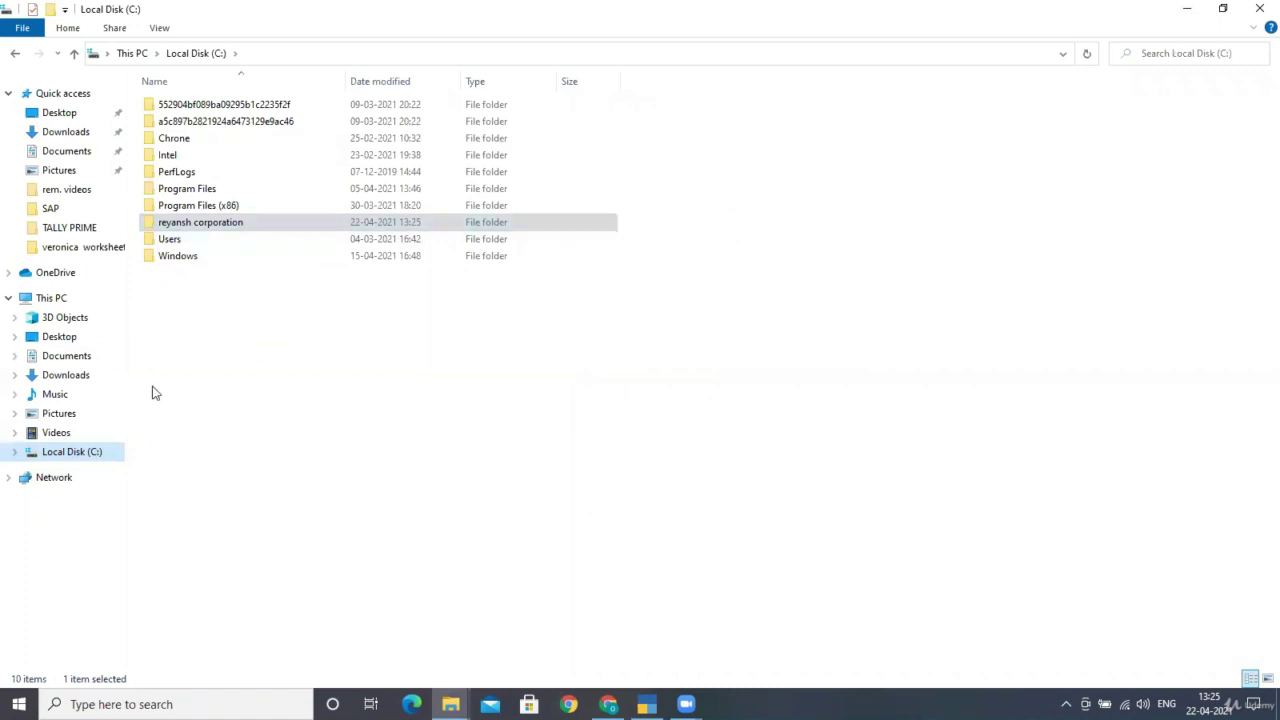
pyautogui.click(64, 457)
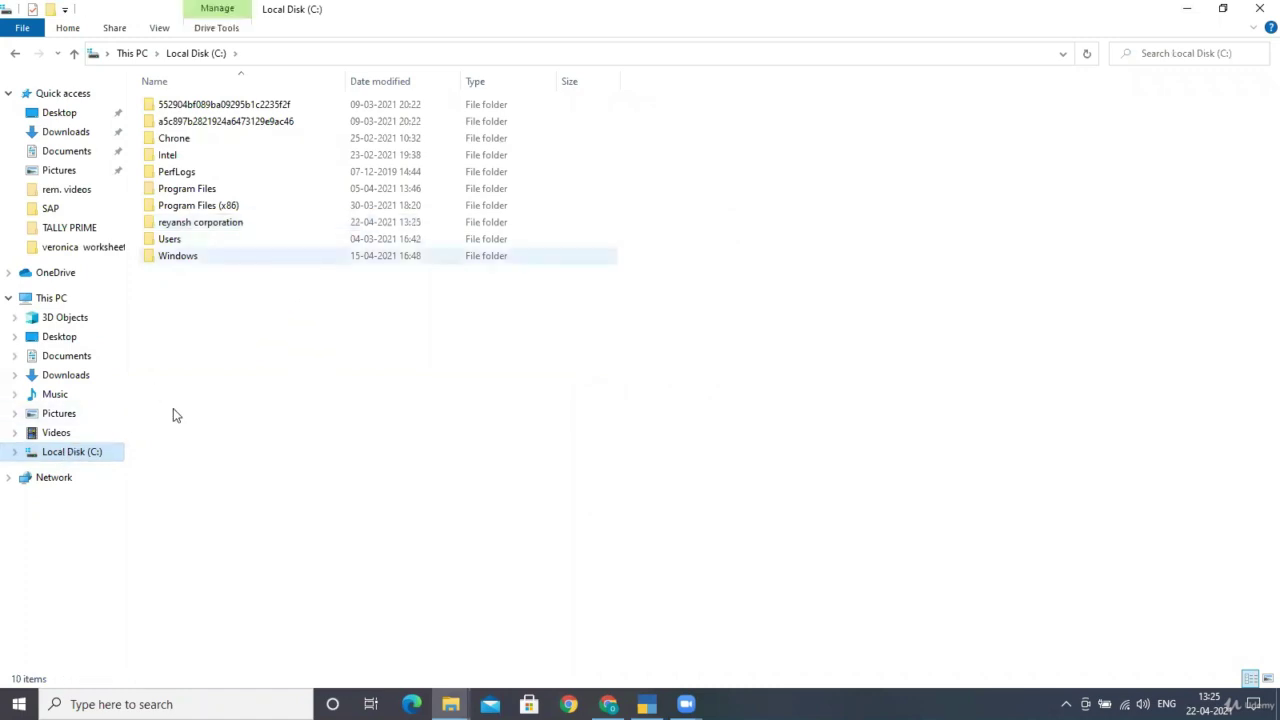
pyautogui.click(70, 298)
pyautogui.click(234, 243)
pyautogui.doubleClick(234, 243)
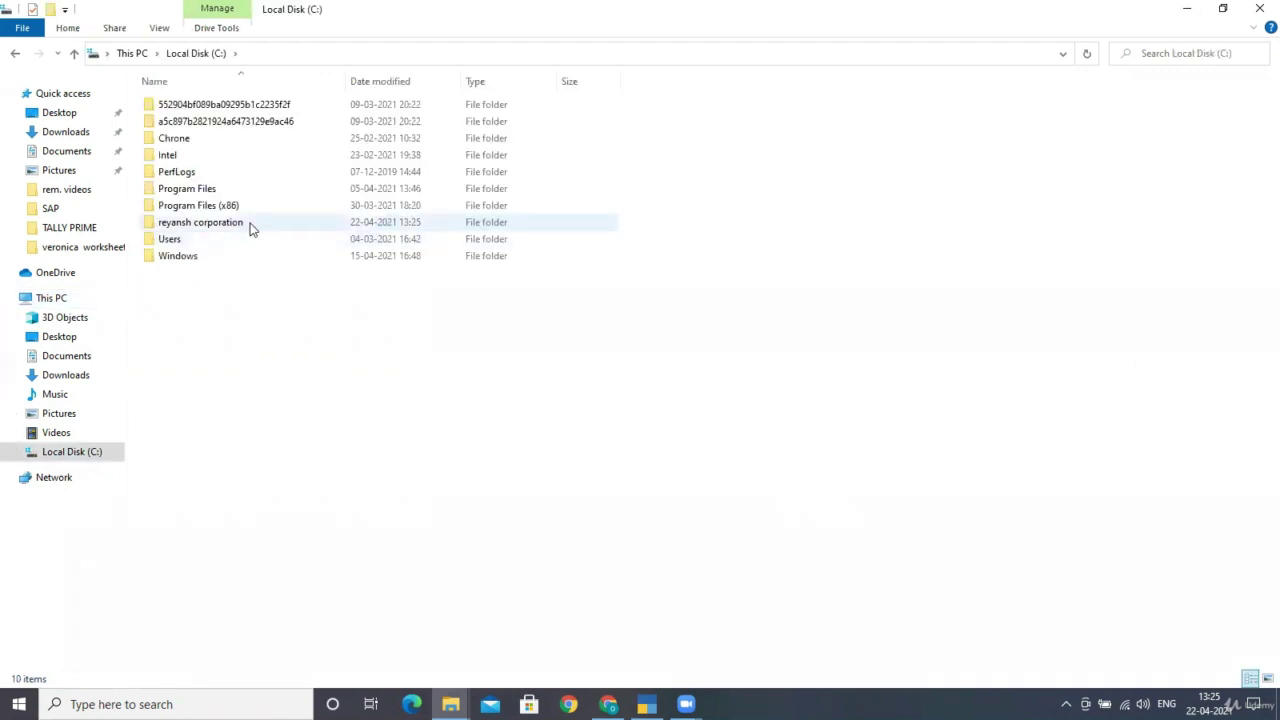
pyautogui.doubleClick(252, 229)
# Step: Inspect the TBK900_10000 backup file, then close File Explorer
pyautogui.click(306, 102)
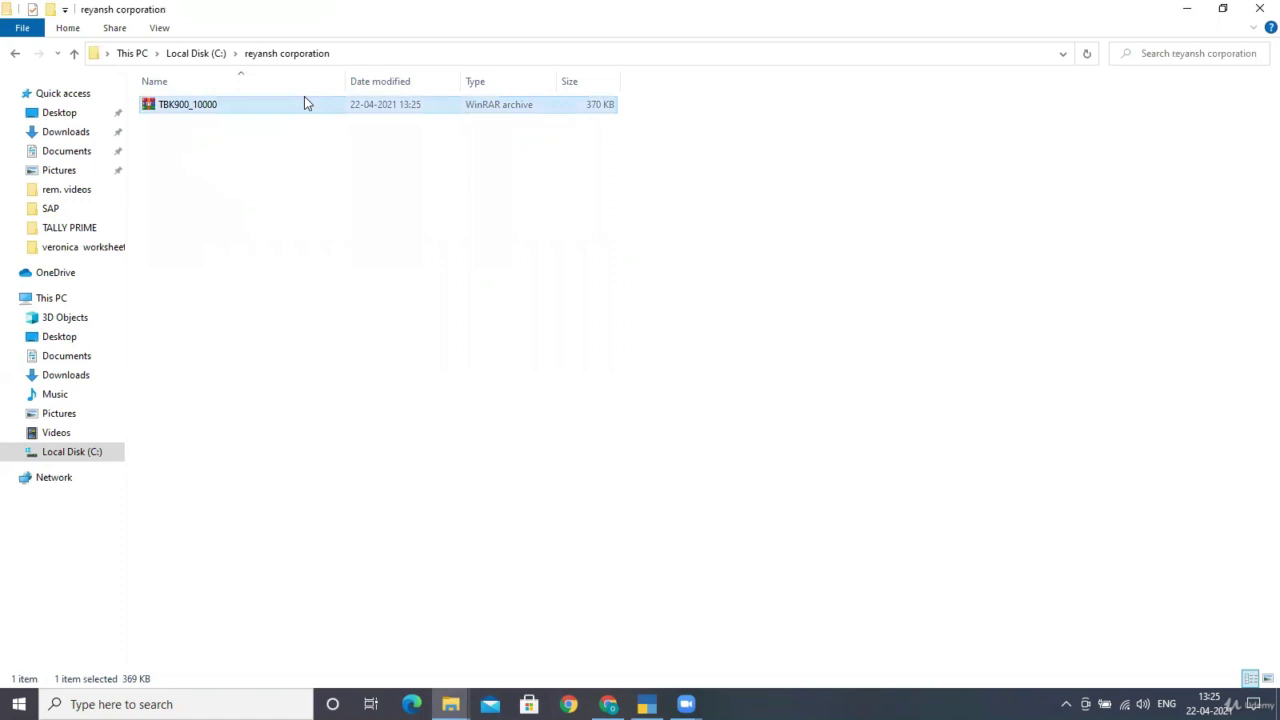
pyautogui.rightClick(211, 111)
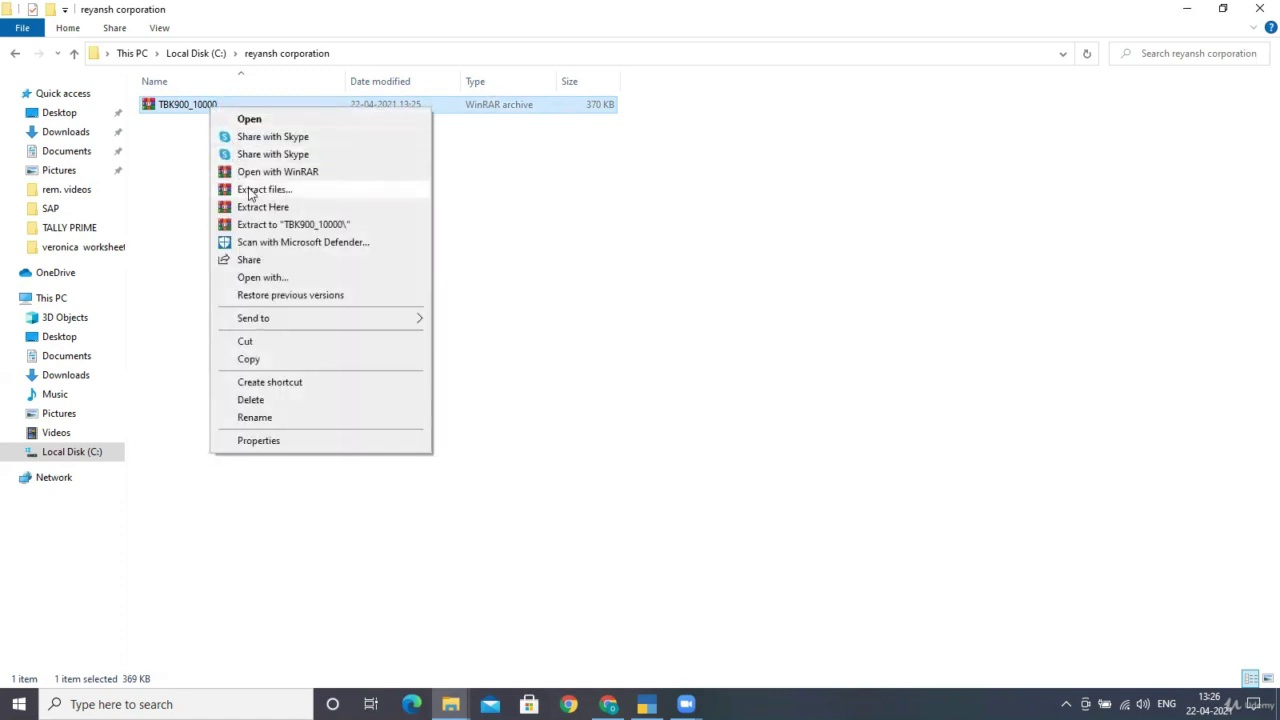
pyautogui.click(170, 207)
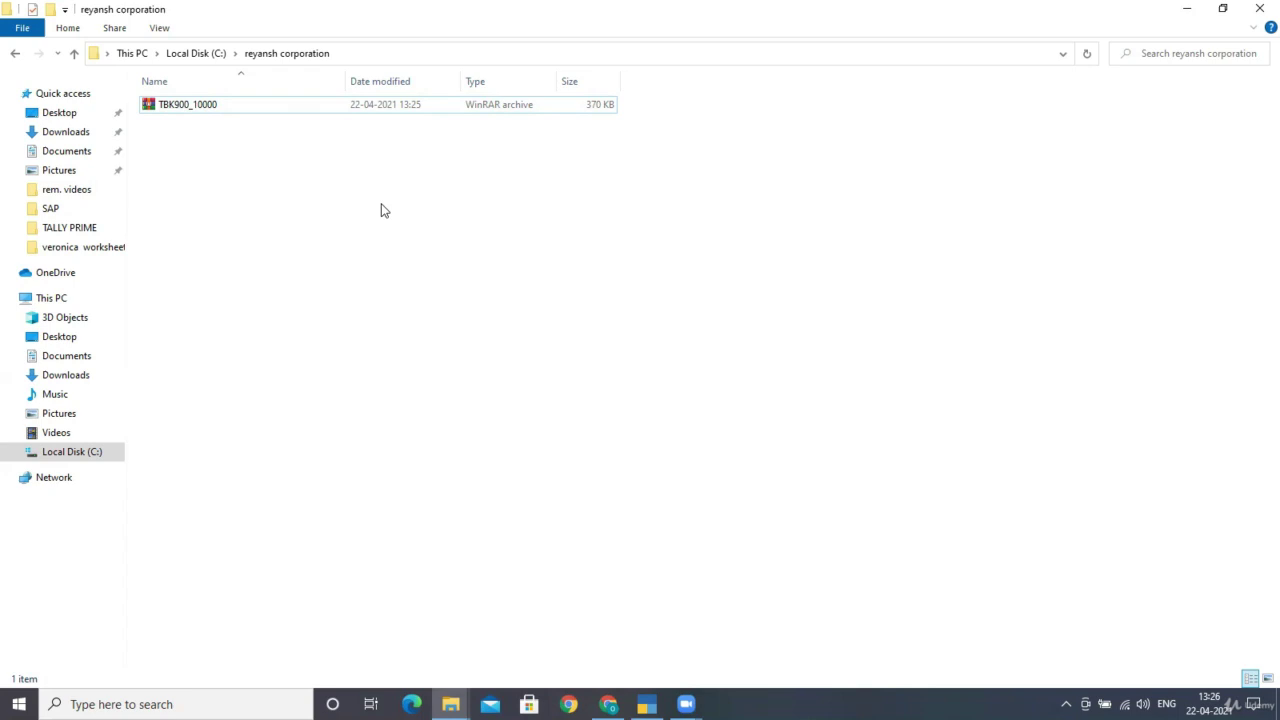
pyautogui.click(317, 116)
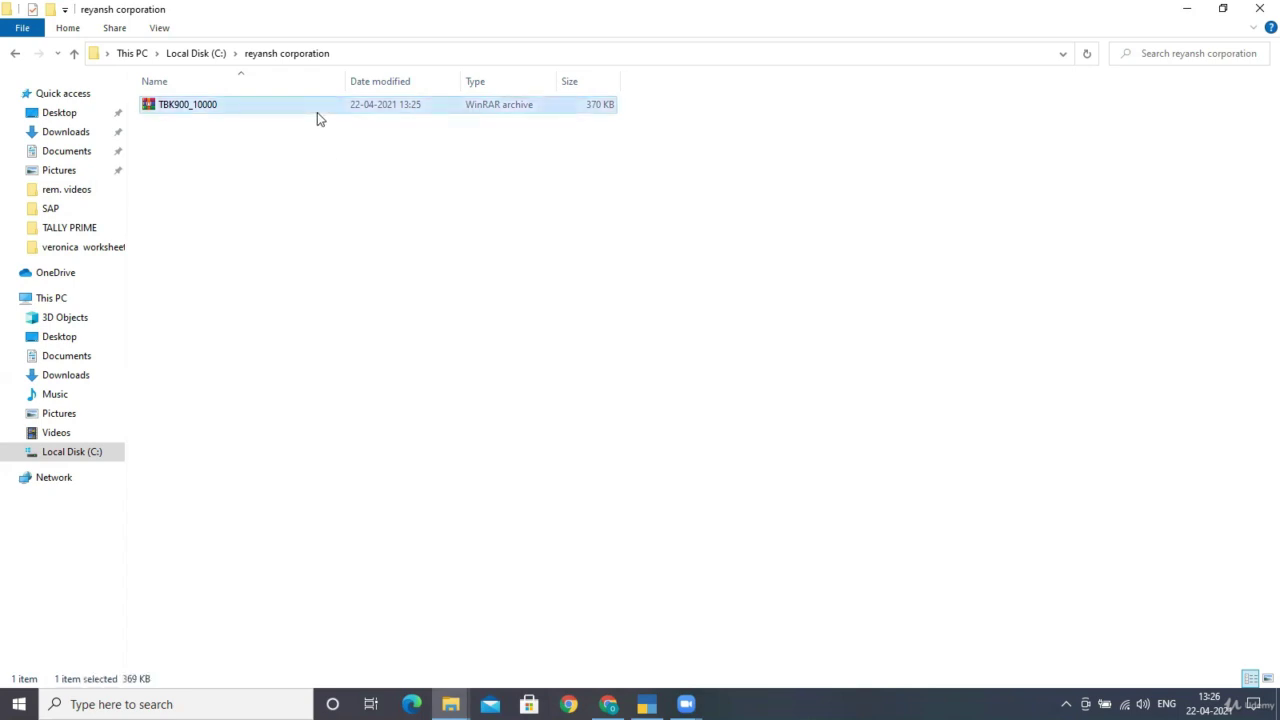
pyautogui.click(304, 194)
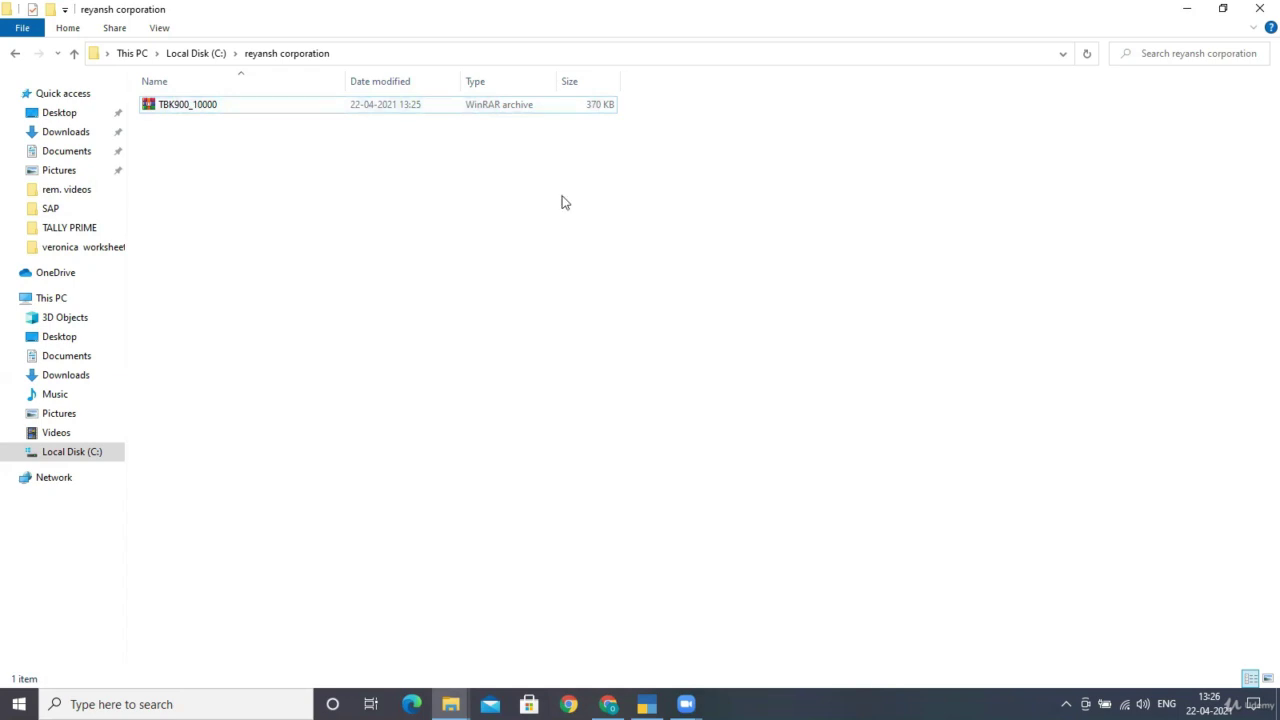
pyautogui.click(1259, 8)
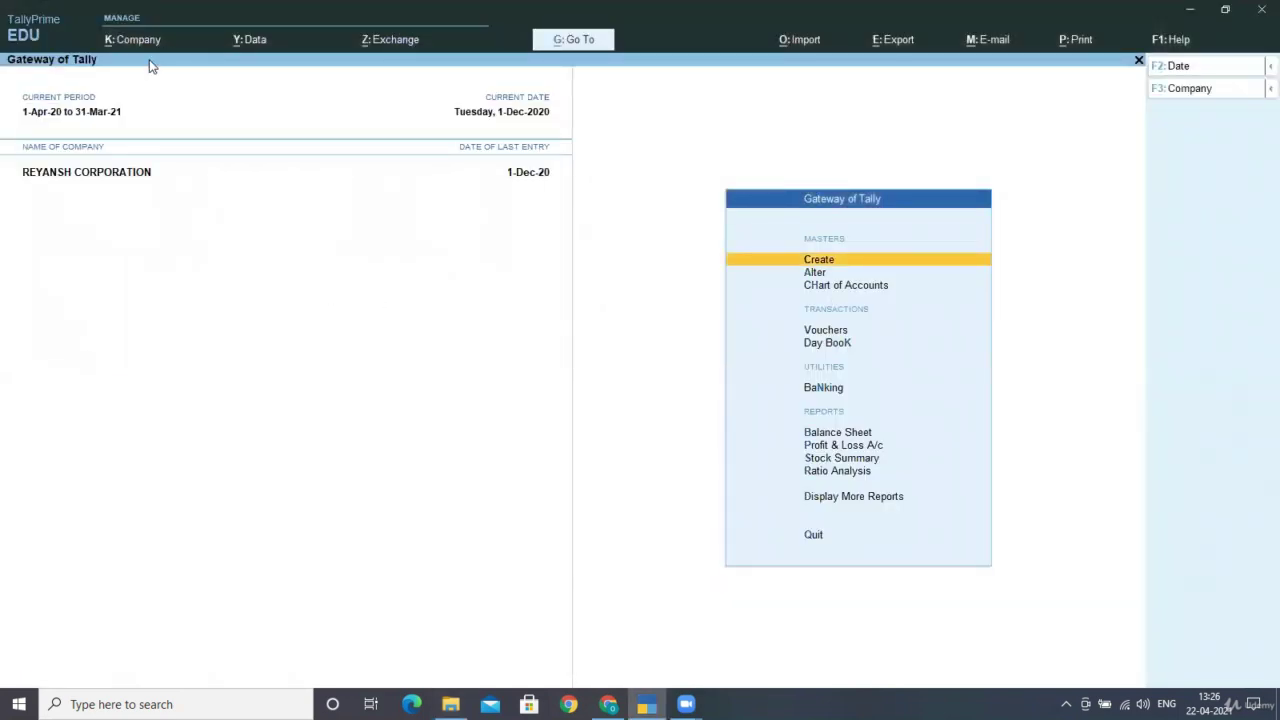
# Step: Delete REYANSH CORPORATION from Company Alteration with Alt+D, confirming Yes
pyautogui.click(140, 40)
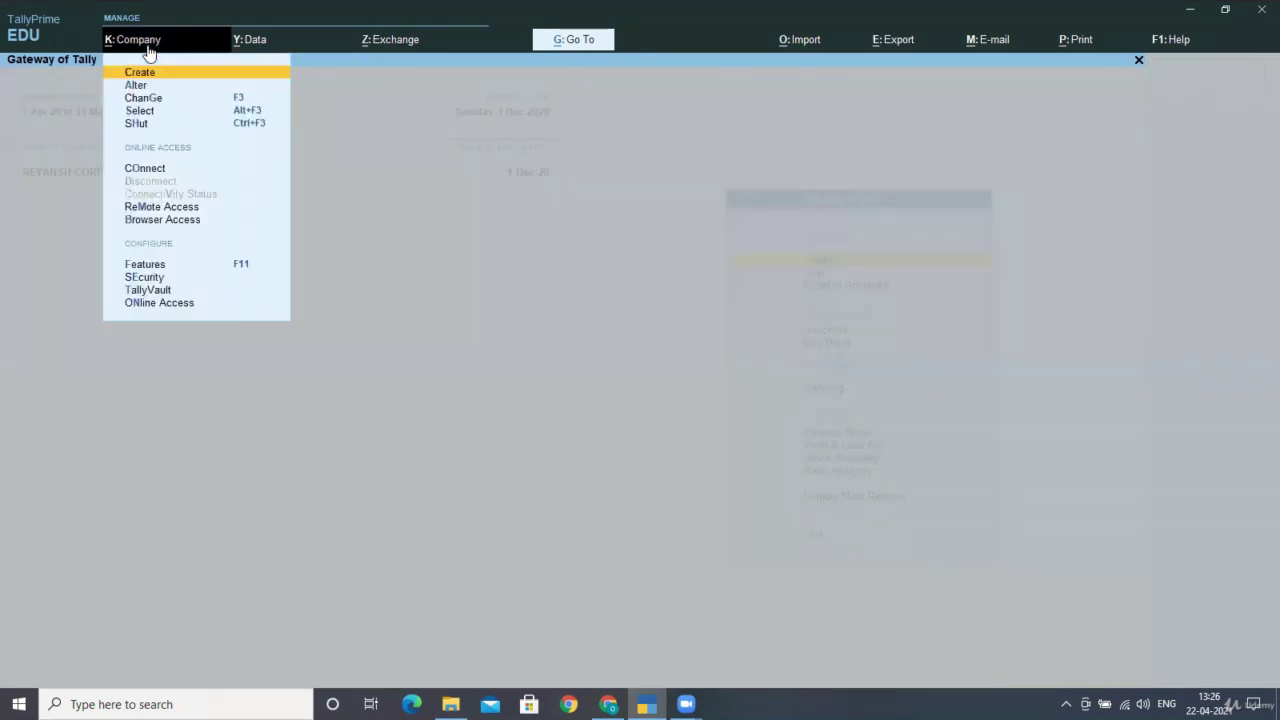
pyautogui.click(137, 86)
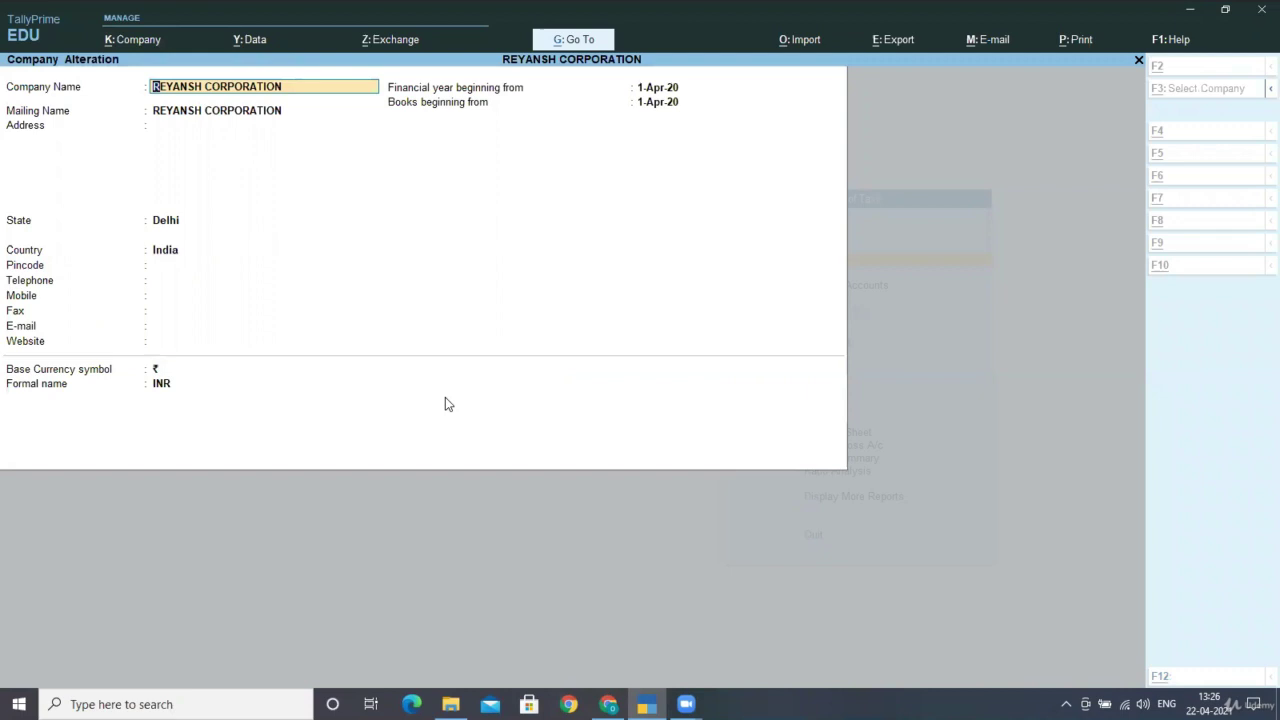
pyautogui.hotkey('alt', 'd')
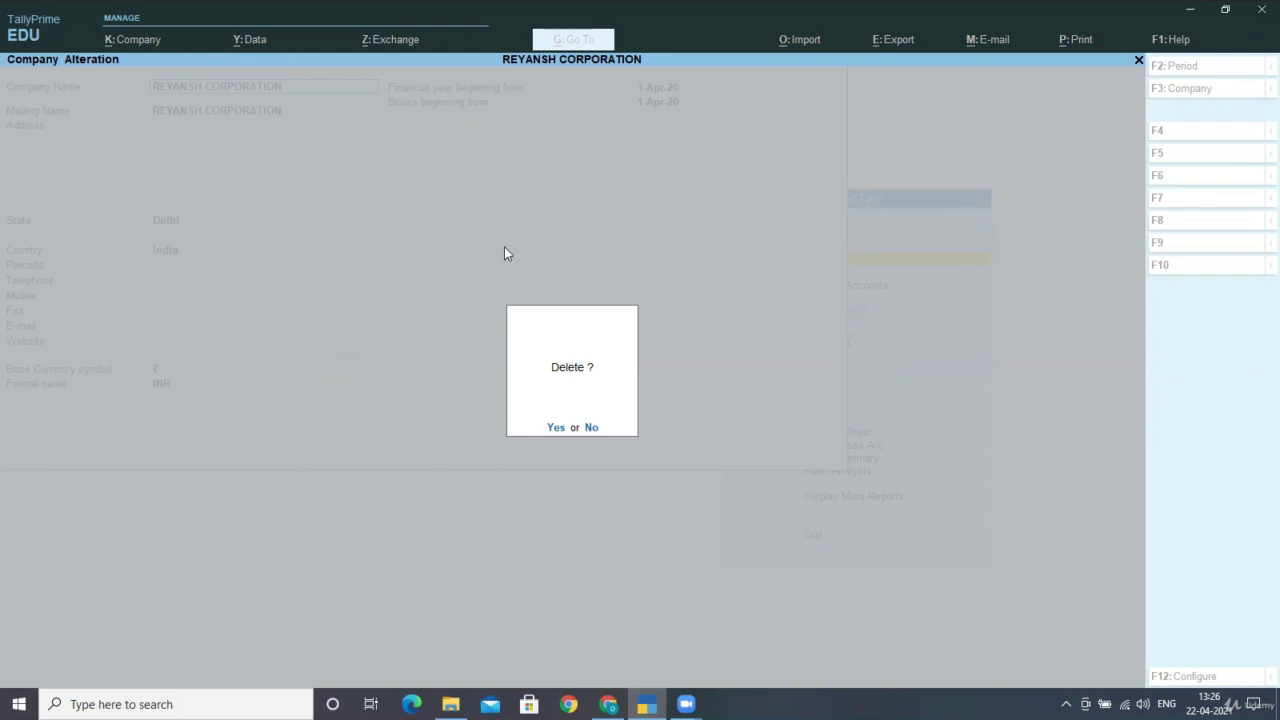
pyautogui.press('y')
pyautogui.press('y')
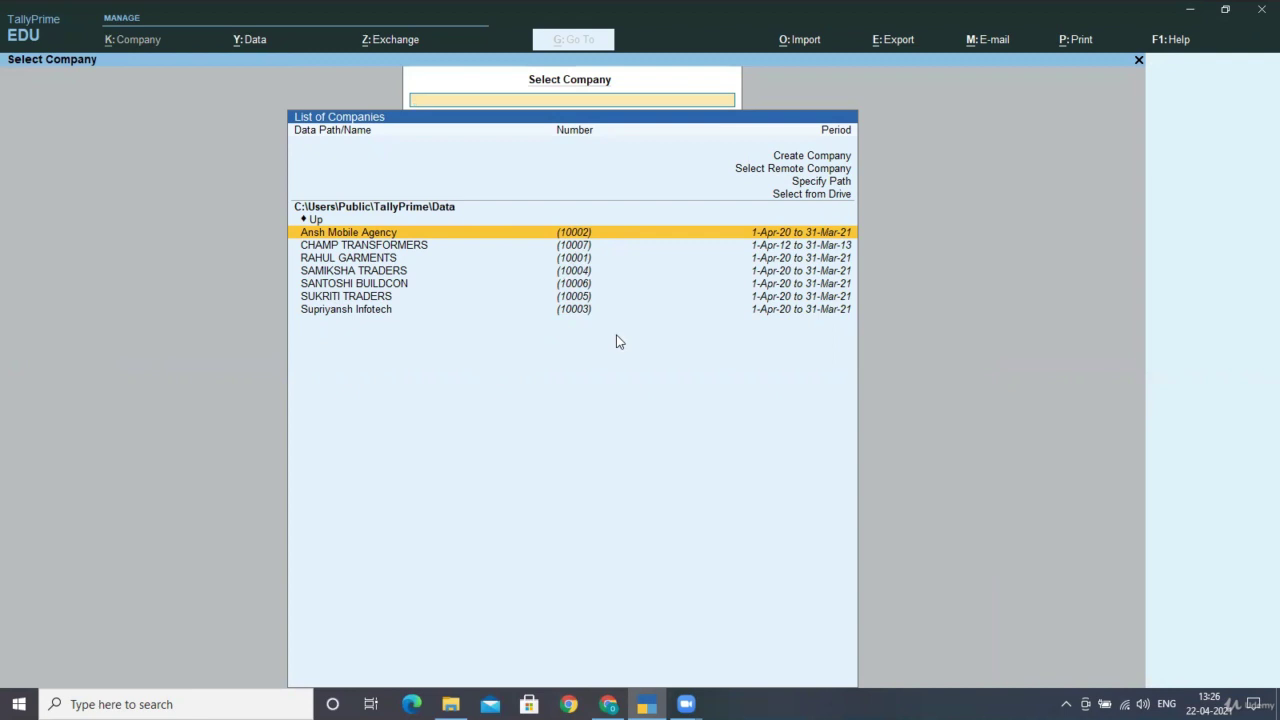
# Step: Back out to the company list, declining to quit, and open Data > Restore
pyautogui.press('Escape')
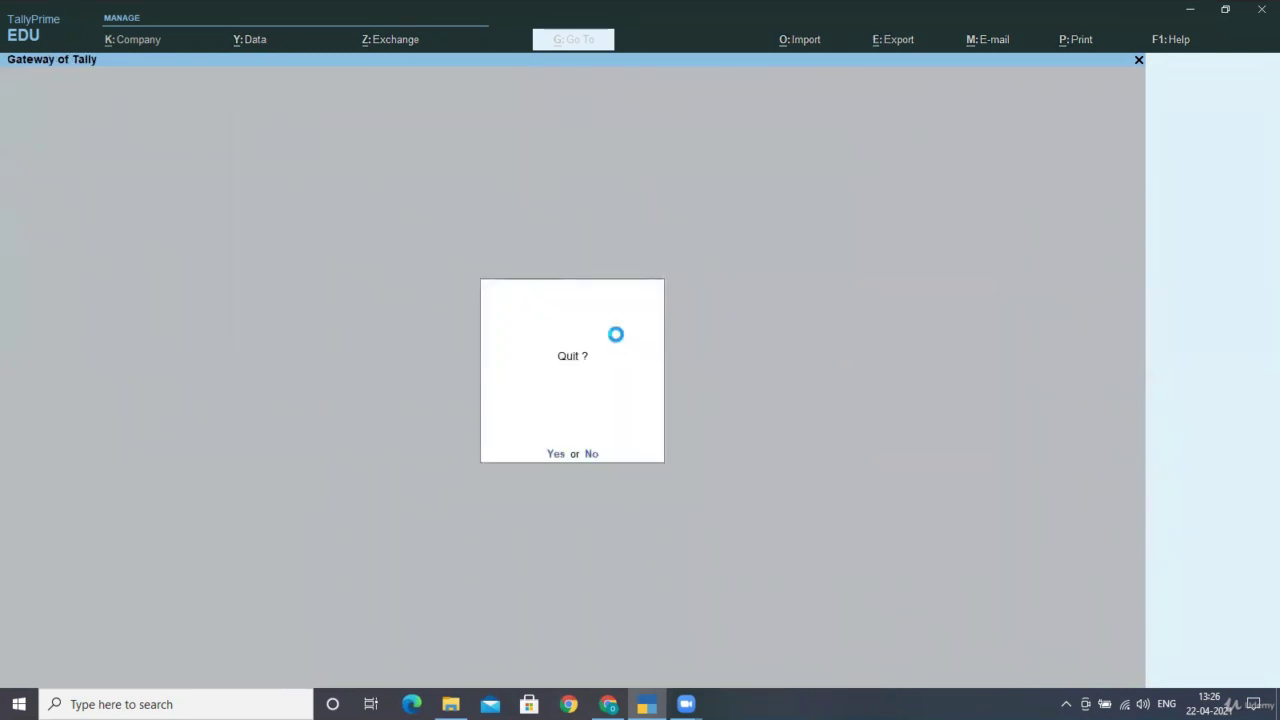
pyautogui.press('Escape')
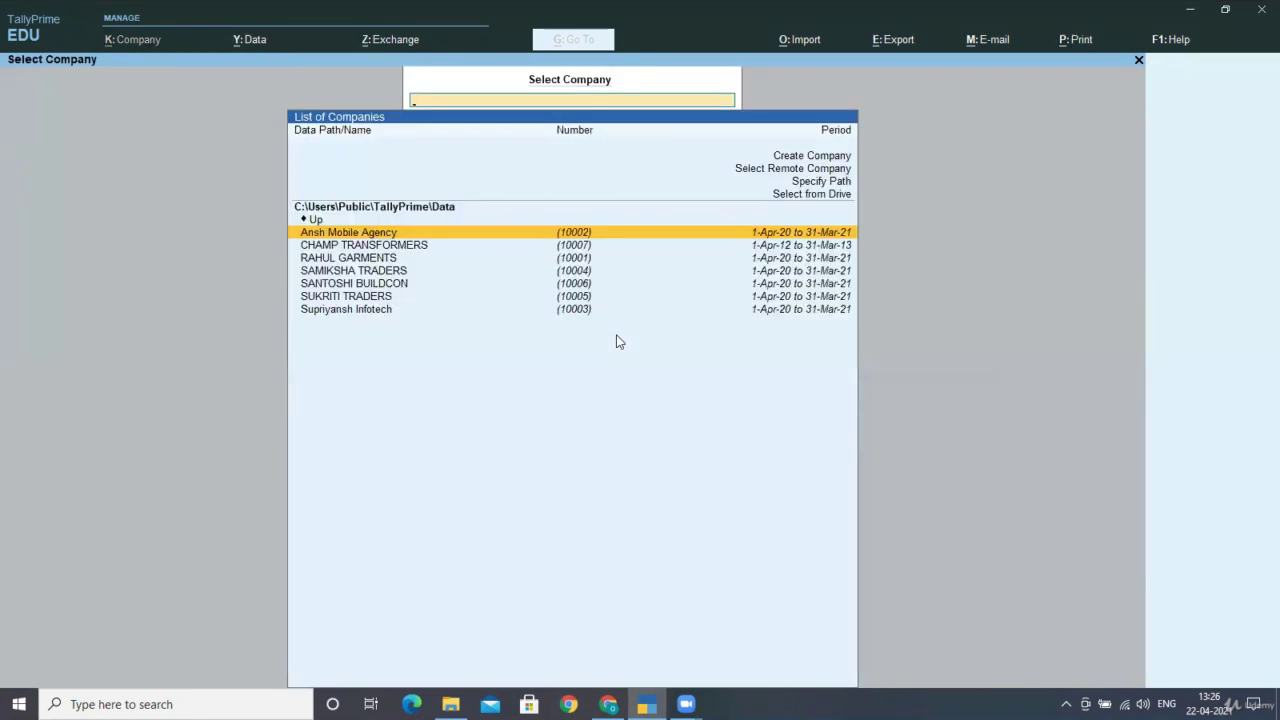
pyautogui.click(250, 45)
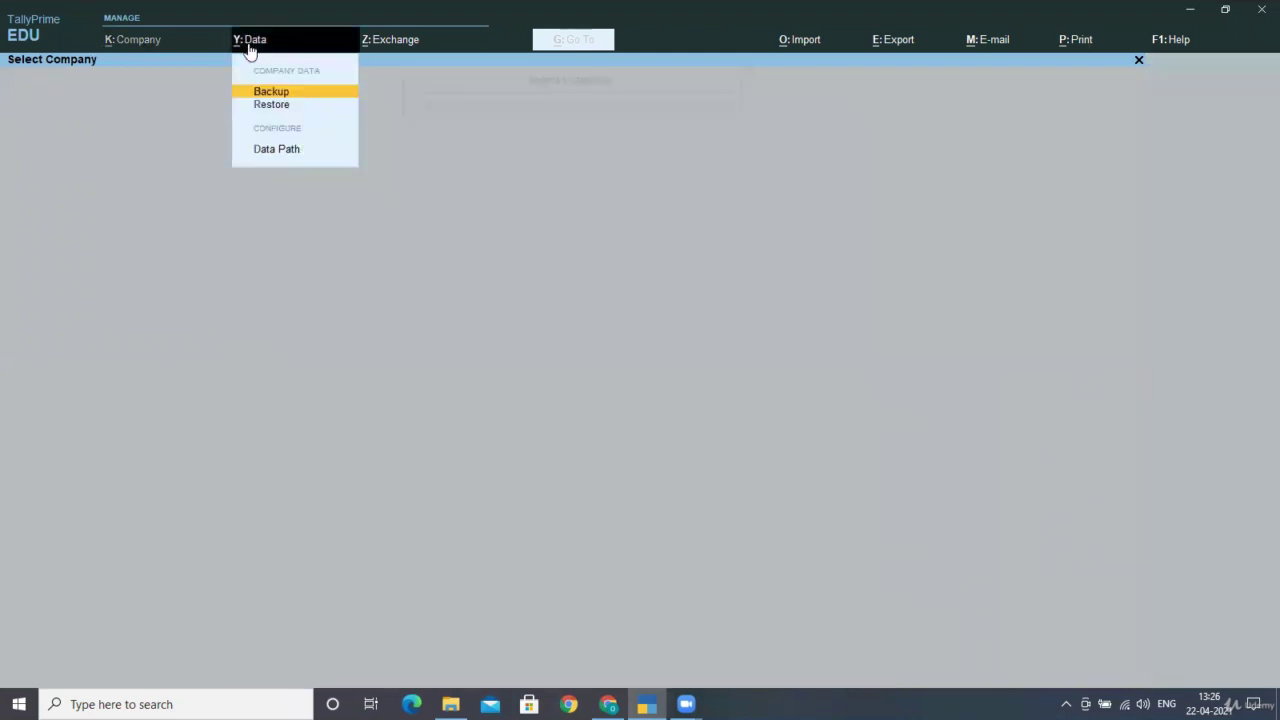
pyautogui.click(270, 104)
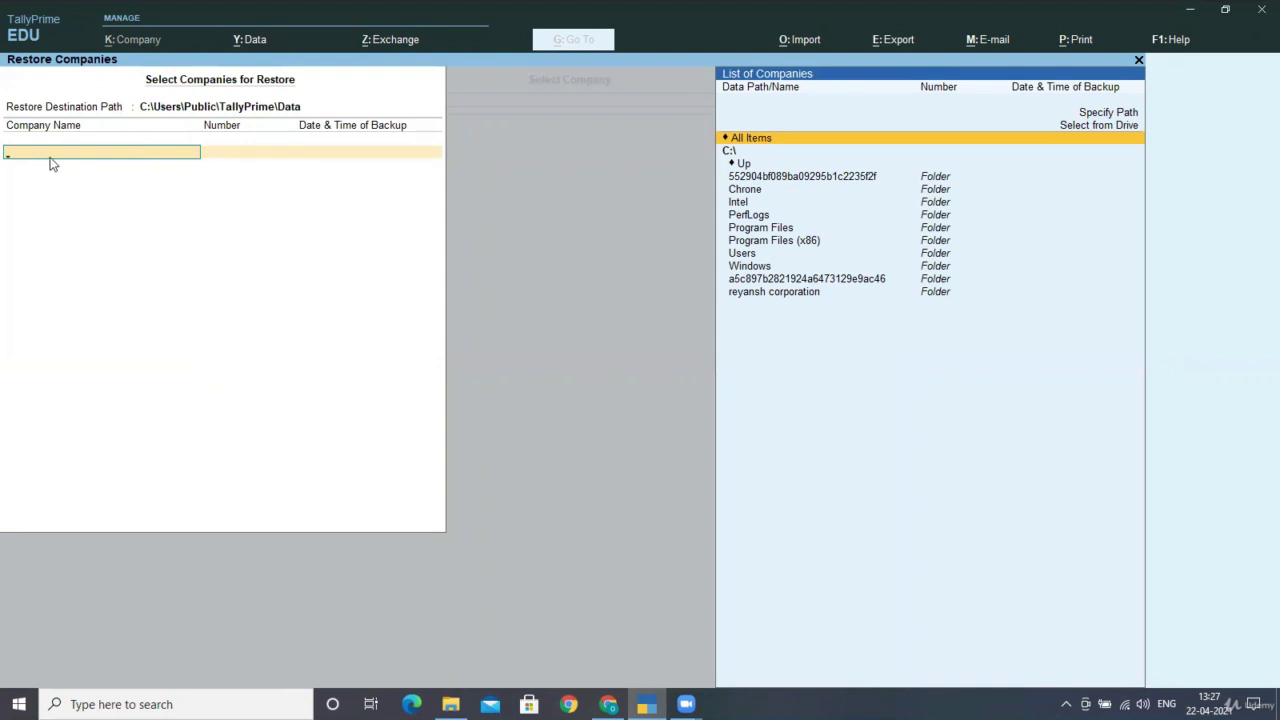
# Step: Restore REYANSH CORPORATION from the C:\reyansh corporation backup folder and accept
pyautogui.press('Down')
pyautogui.press('Down')
pyautogui.press('Down')
pyautogui.press('Down')
pyautogui.press('Down')
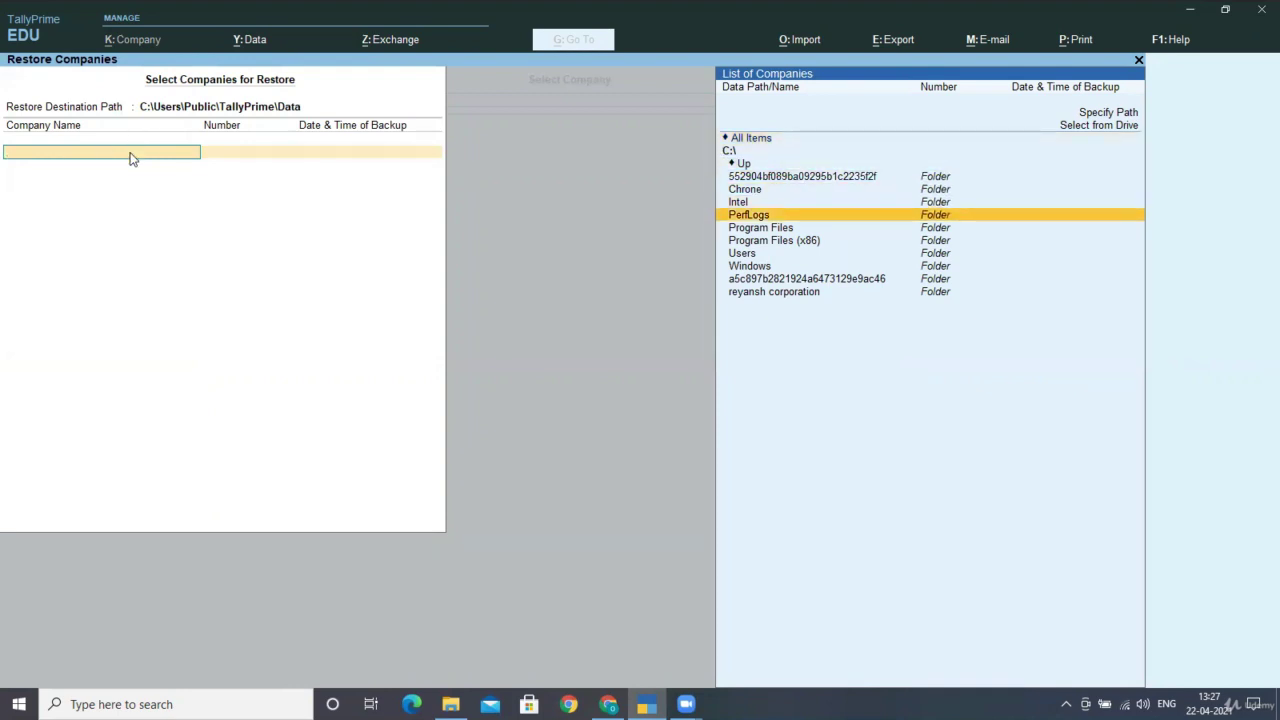
pyautogui.press('Down')
pyautogui.press('Down')
pyautogui.press('Down')
pyautogui.press('Down')
pyautogui.press('Down')
pyautogui.press('Return')
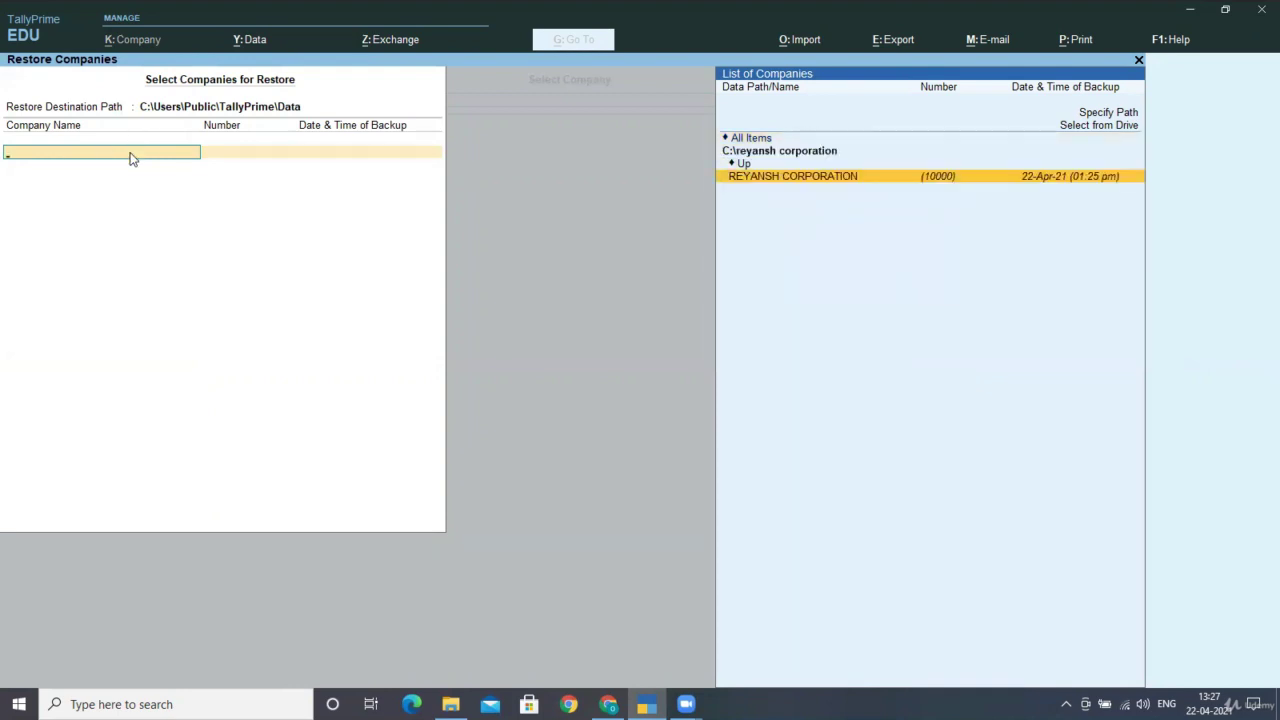
pyautogui.press('Return')
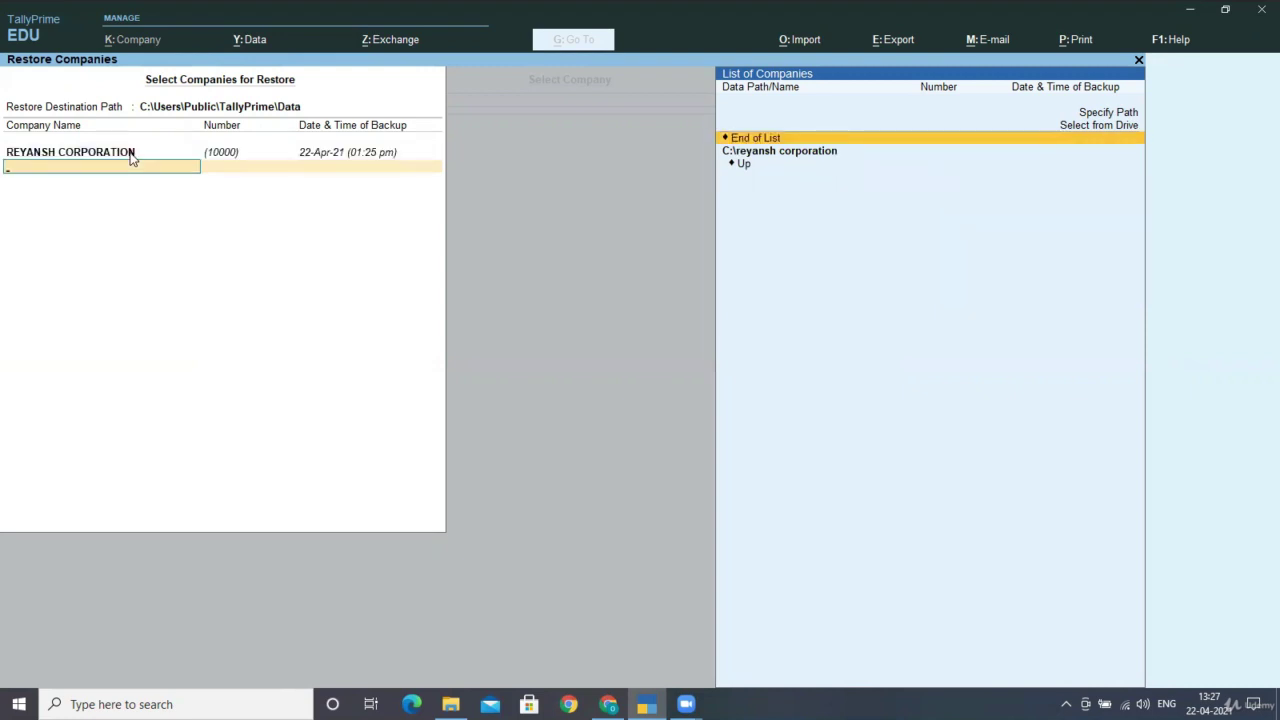
pyautogui.press('Return')
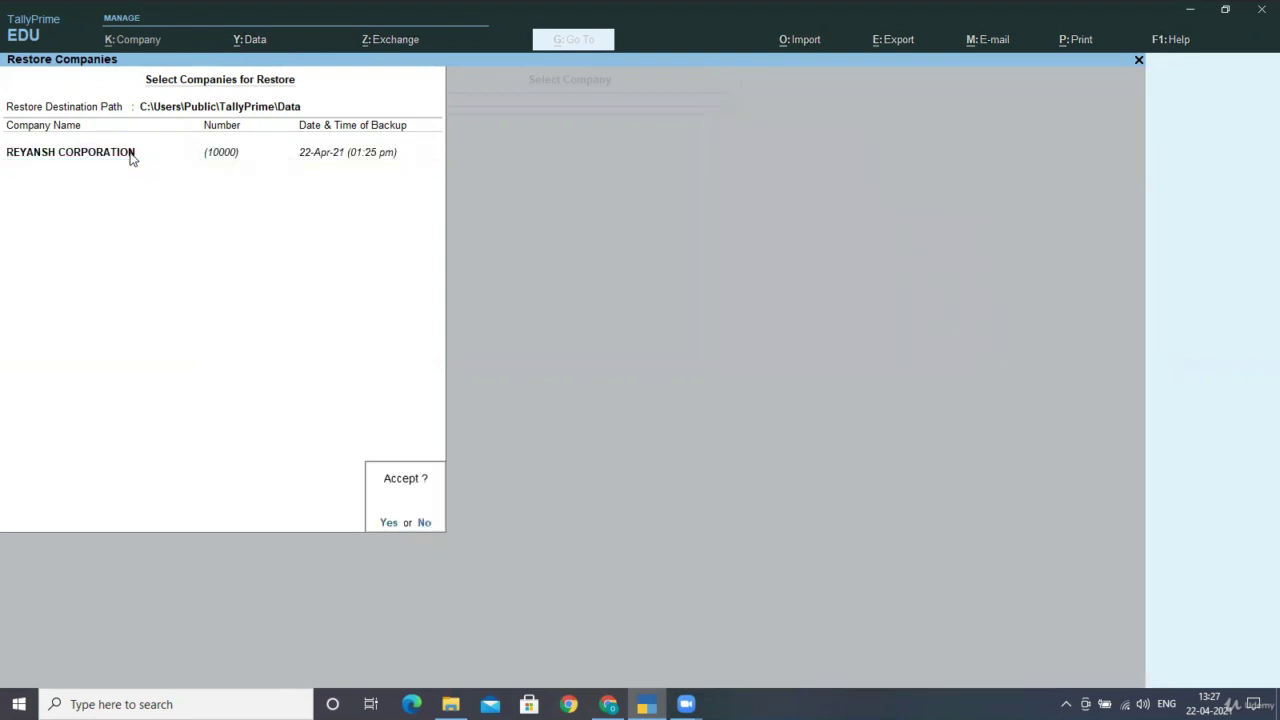
pyautogui.press('Return')
# Step: Refresh the Select Company list by escaping and declining to quit
pyautogui.press('Down')
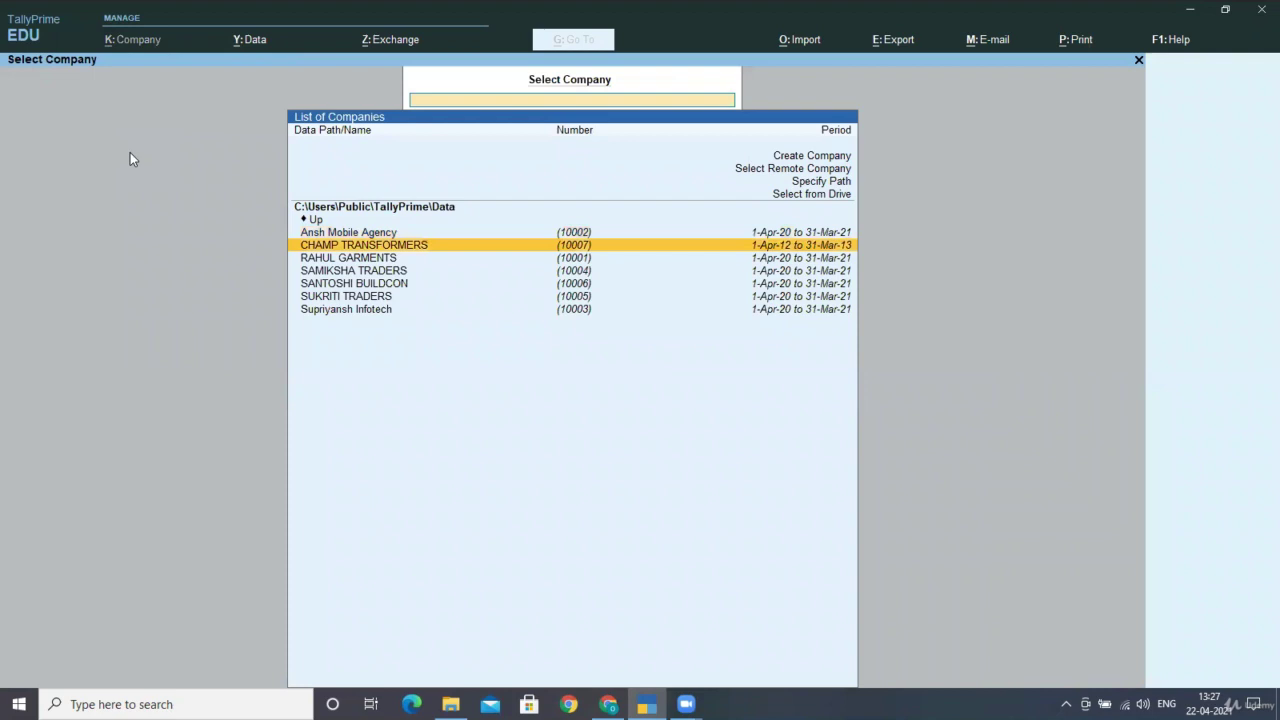
pyautogui.press('Down')
pyautogui.press('Down')
pyautogui.press('Down')
pyautogui.press('Up')
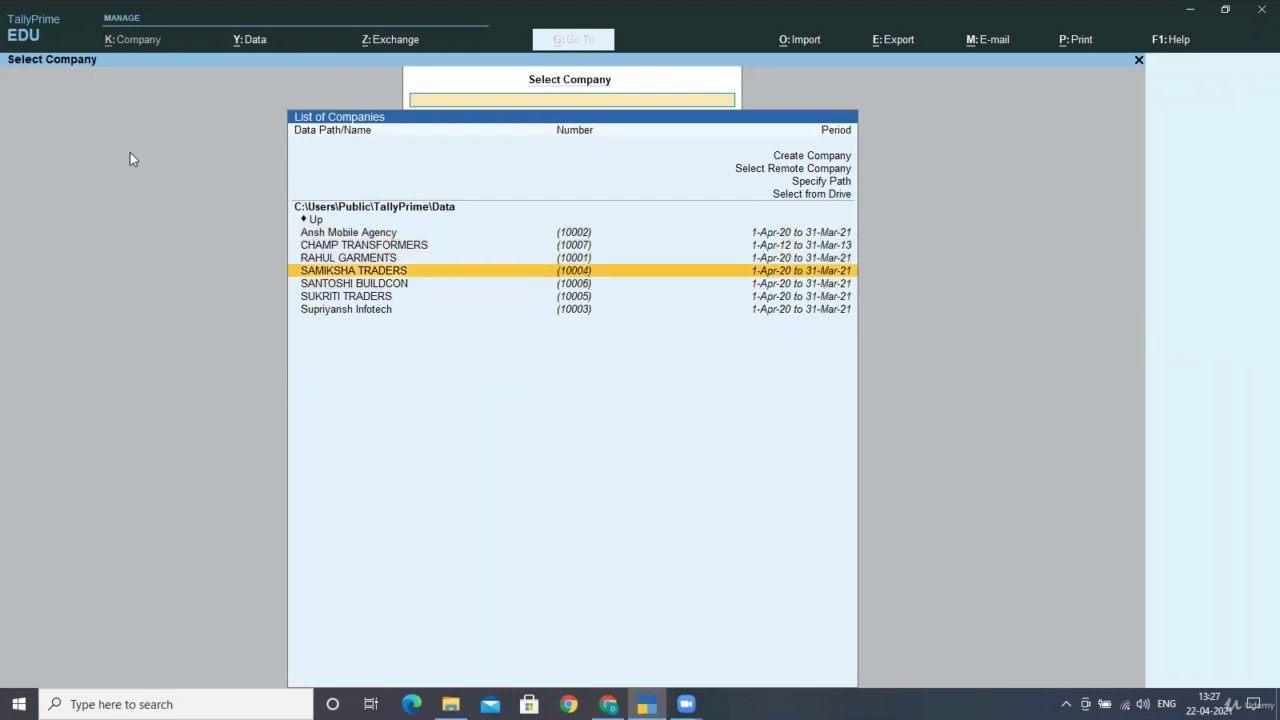
pyautogui.press('Up')
pyautogui.press('Up')
pyautogui.press('Up')
pyautogui.press('Escape')
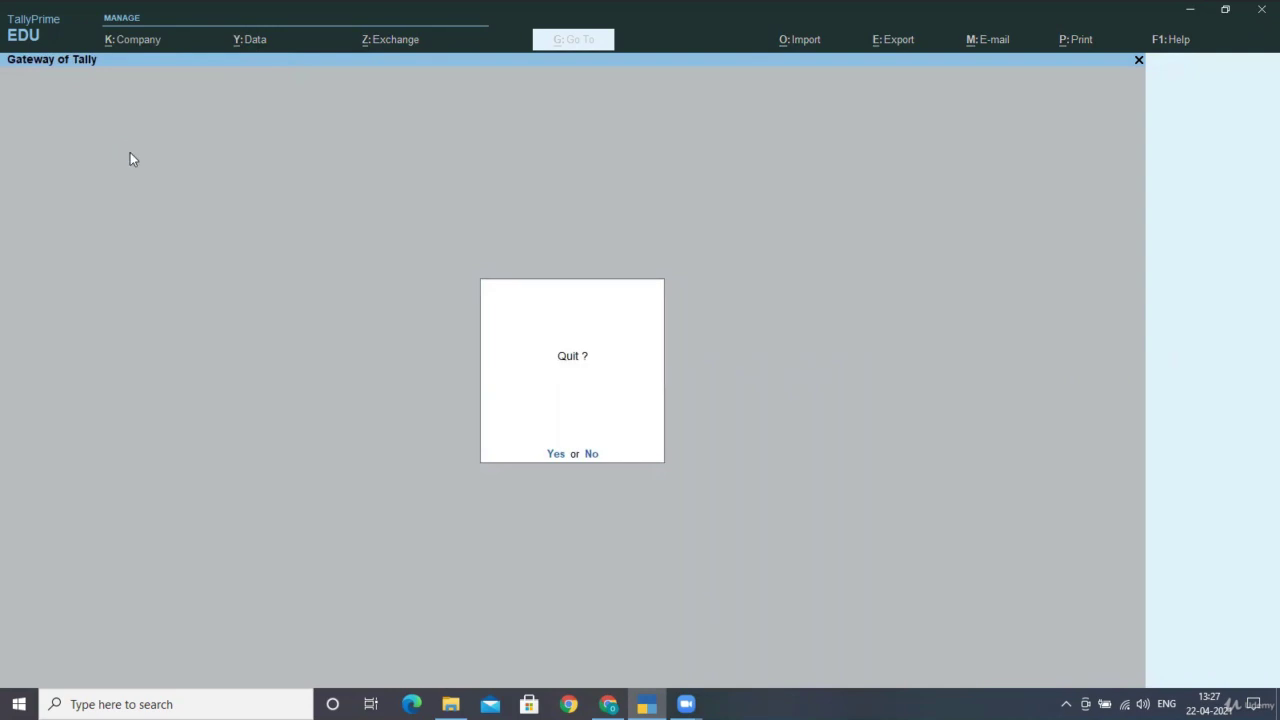
pyautogui.press('n')
# Step: Load REYANSH CORPORATION into the Gateway of Tally, then dismiss the Data menu
pyautogui.press('Down')
pyautogui.press('Down')
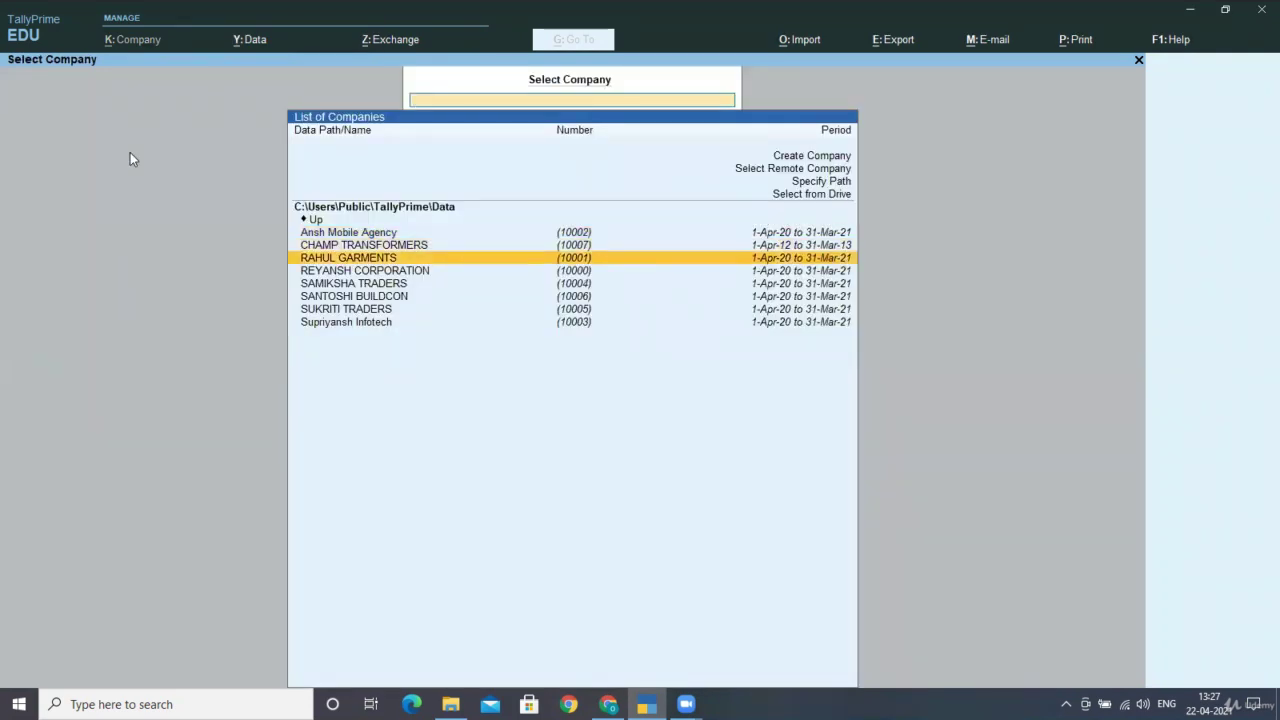
pyautogui.press('Down')
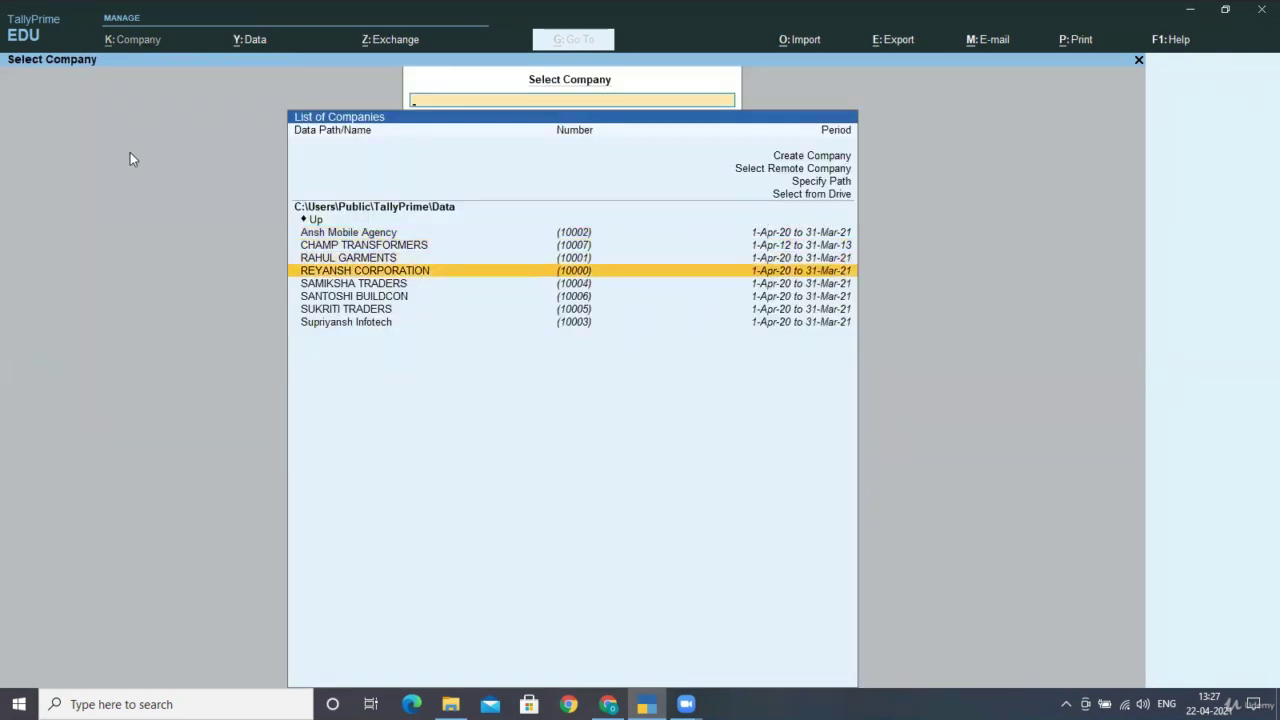
pyautogui.press('Return')
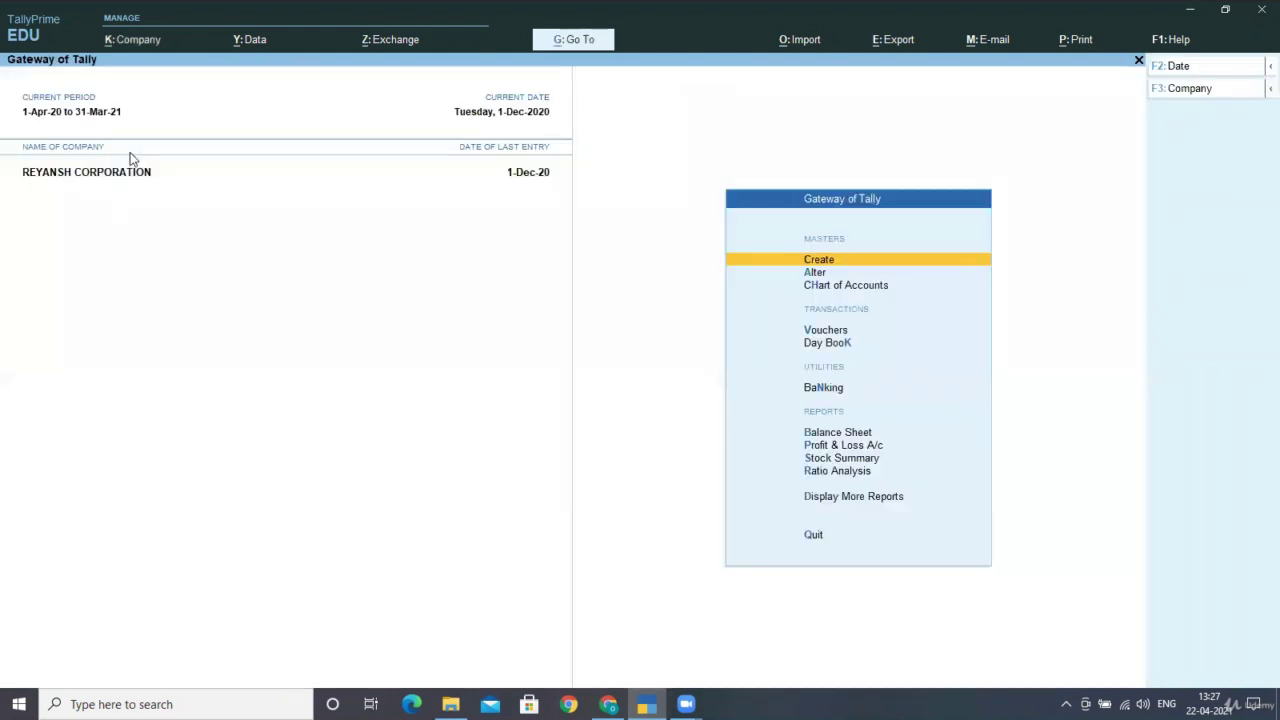
pyautogui.click(245, 40)
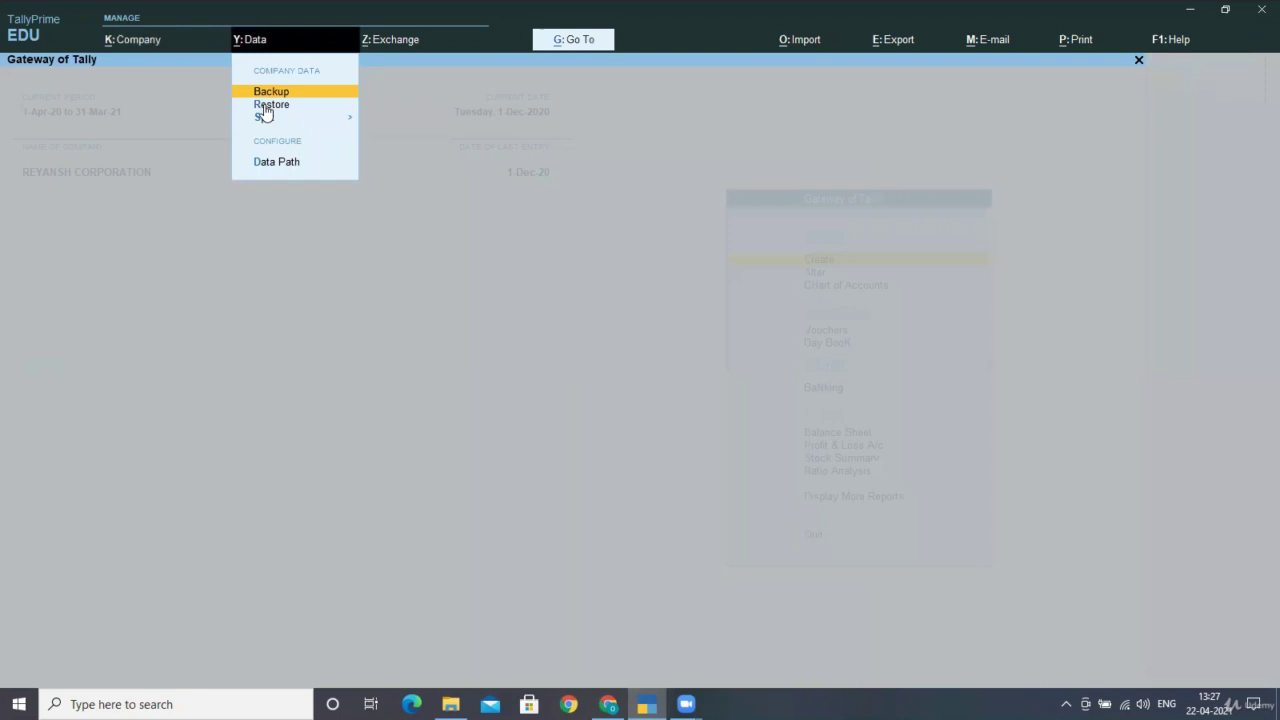
pyautogui.click(255, 391)
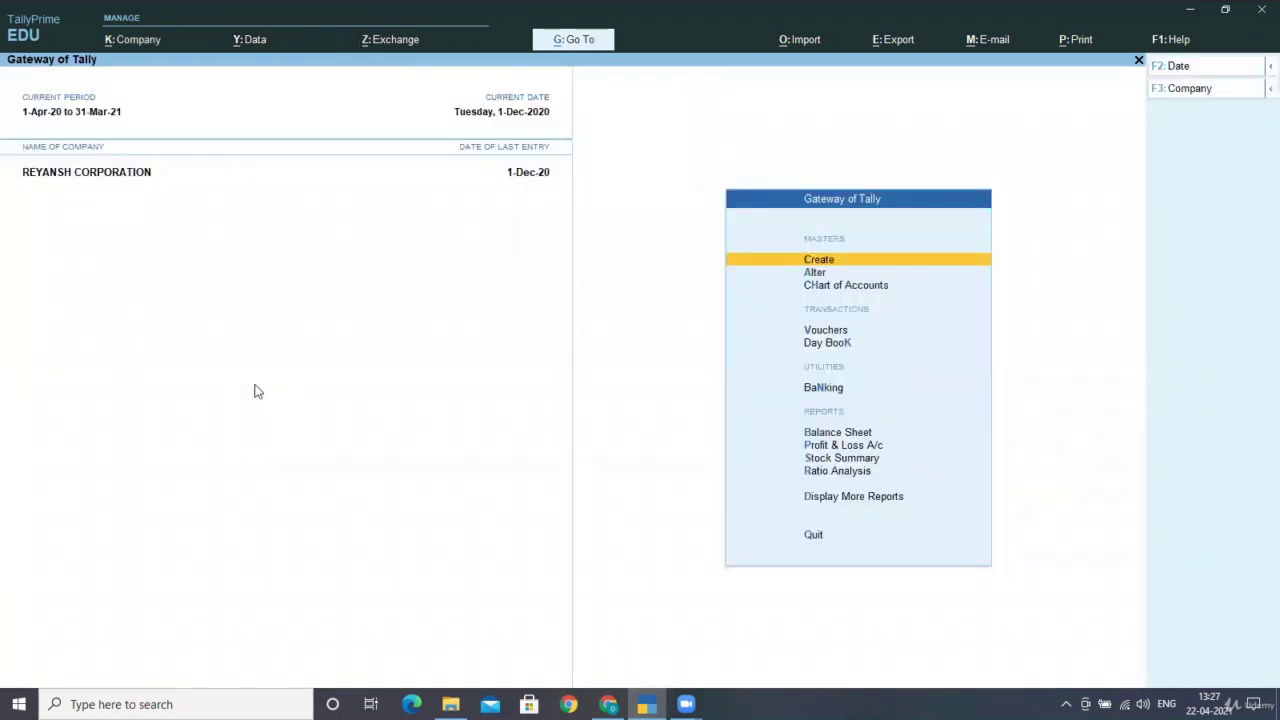